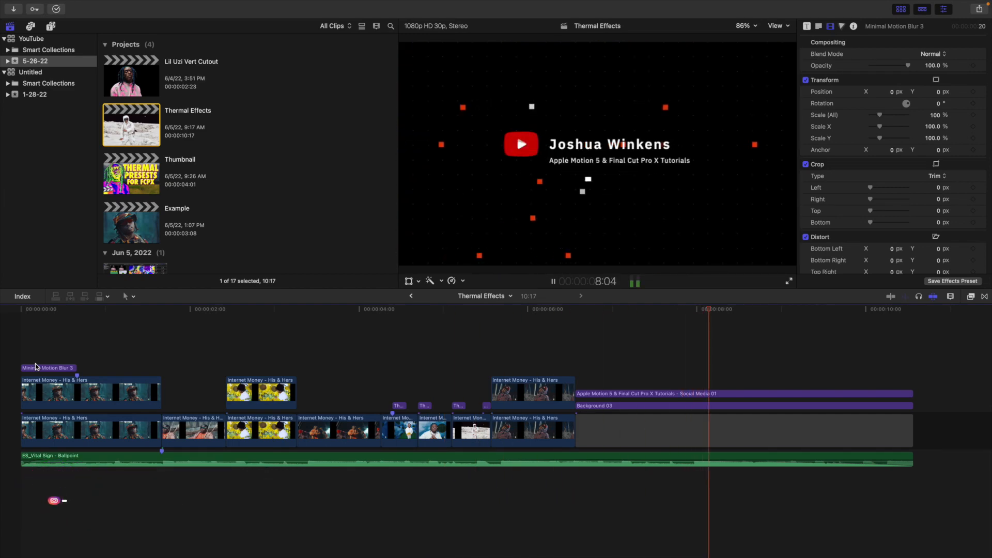
key("Home")
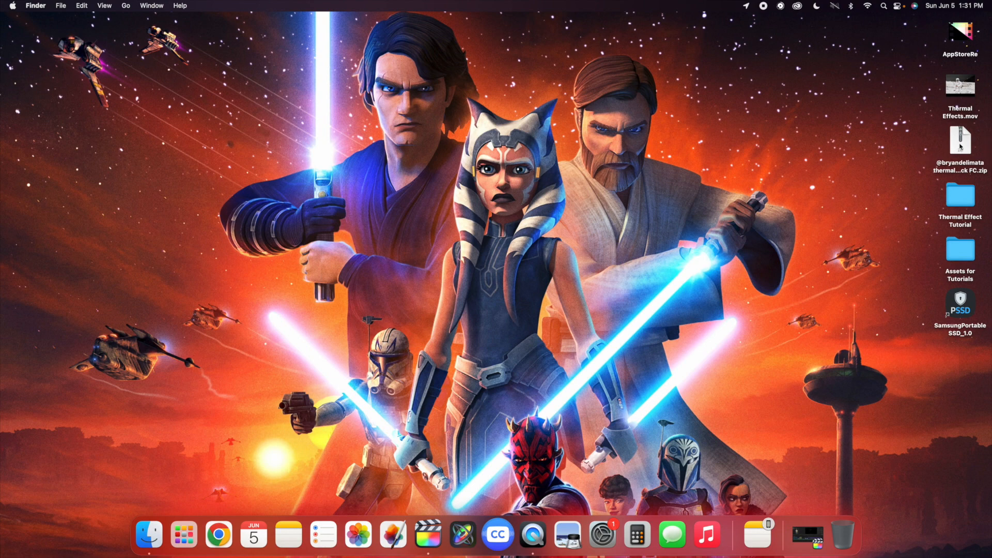
Step: Extract the thermal pack FC zip on the desktop and look through the presets in the extracted folder
double_click(960, 143)
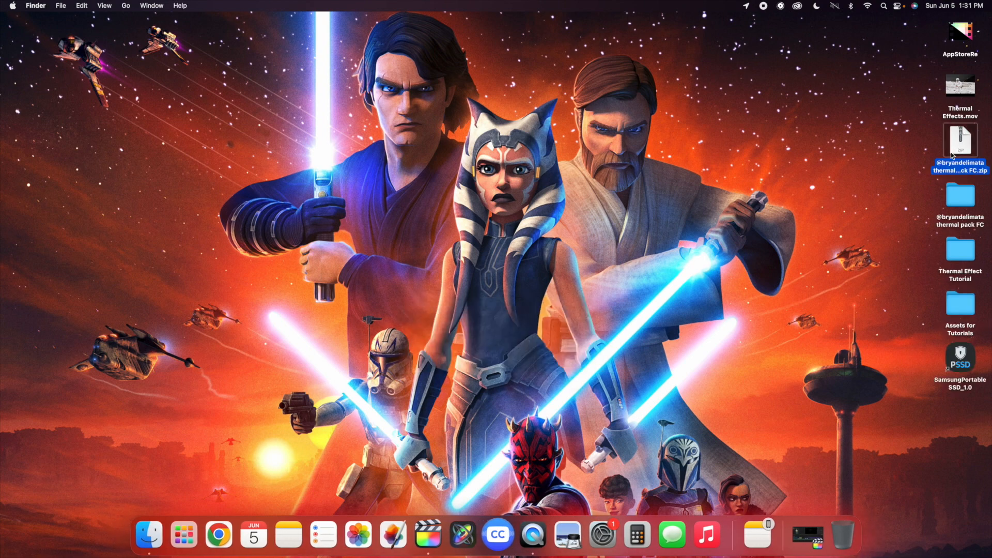
left_click(955, 197)
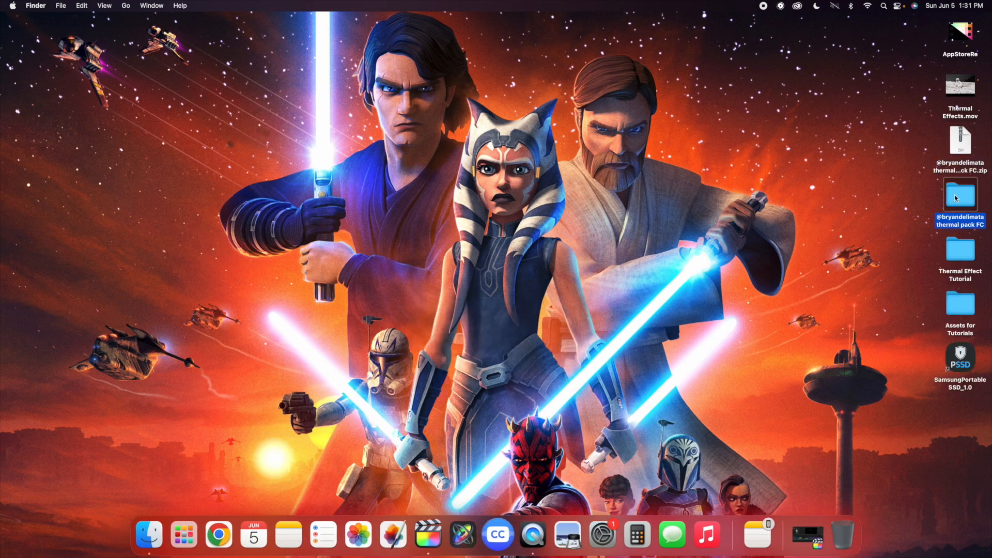
double_click(956, 198)
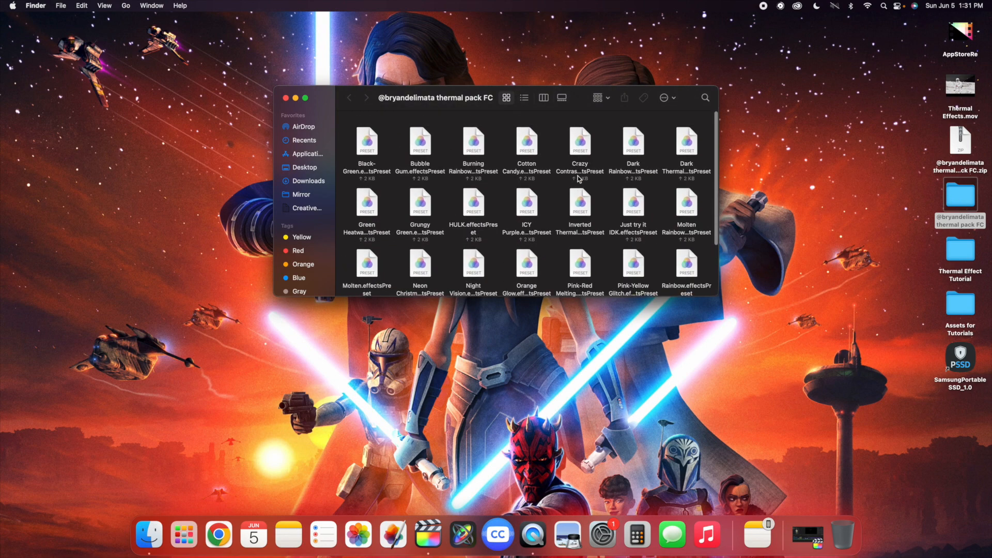
scroll(577, 179, "down", 1)
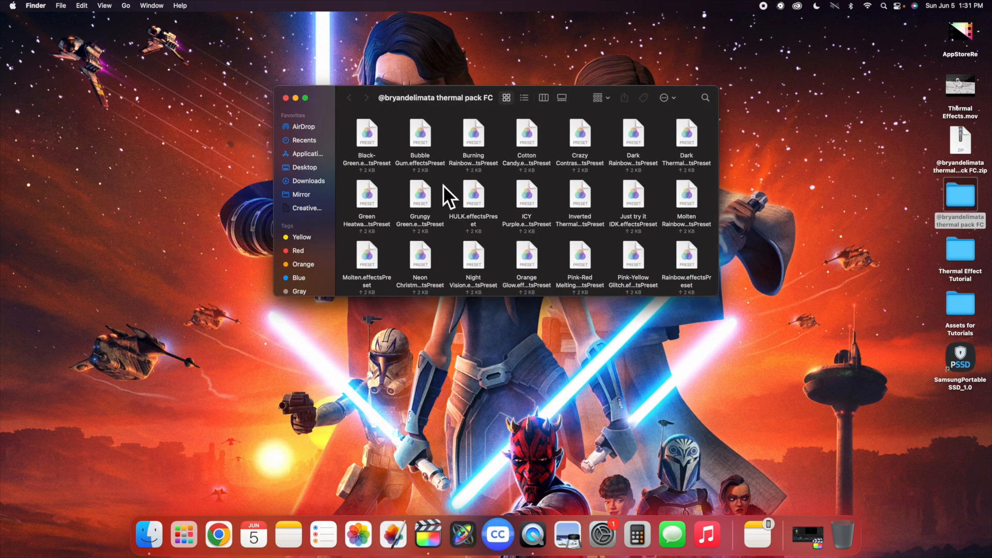
left_click(285, 98)
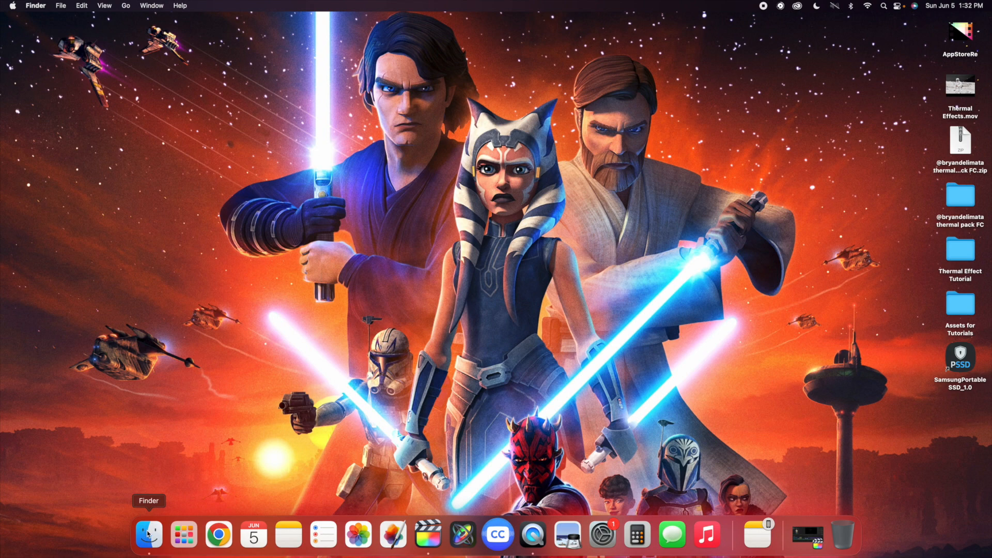
Step: Open the Effects Presets folder inside ProApps in the user Library's Application Support folder
left_click(145, 535)
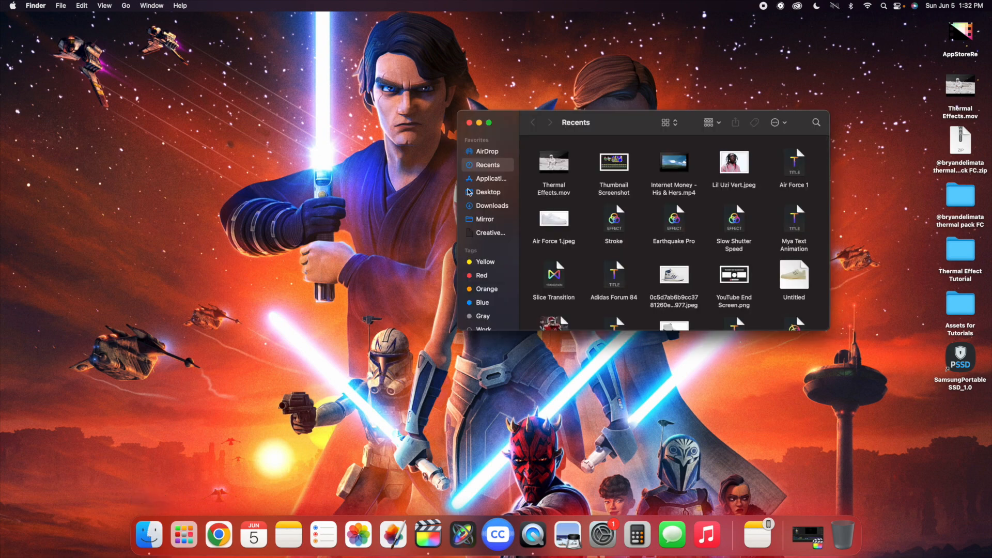
left_click(482, 181)
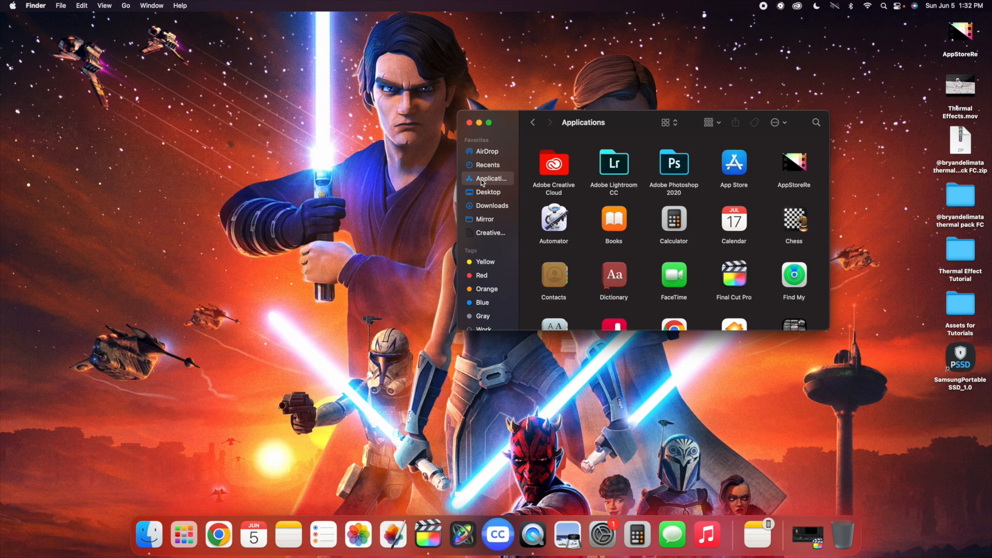
key("alt")
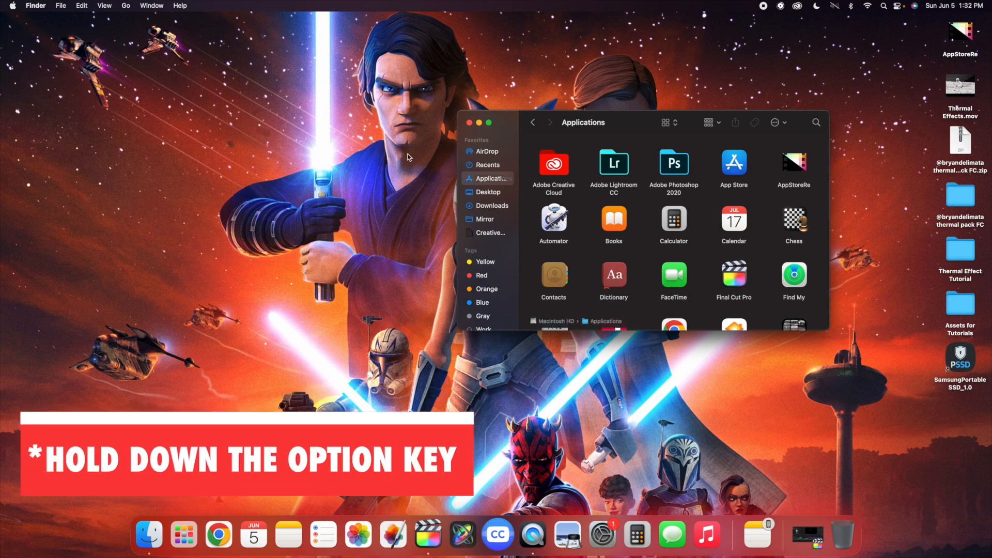
left_click(126, 5)
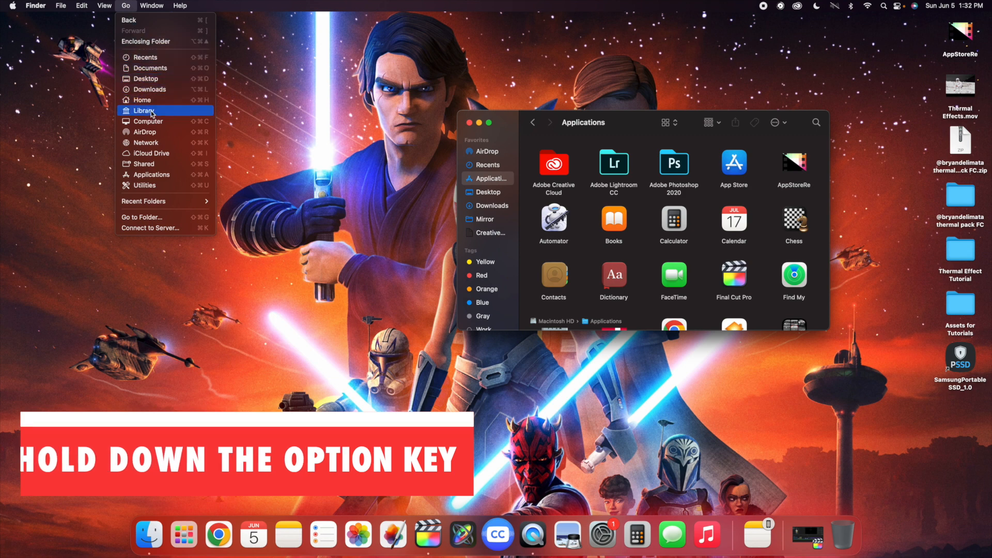
left_click(151, 112)
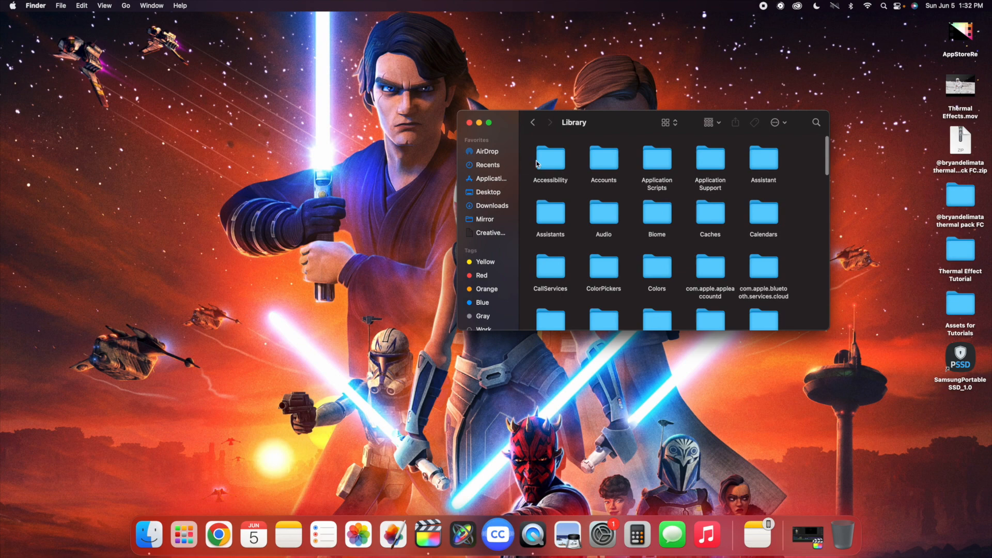
double_click(712, 162)
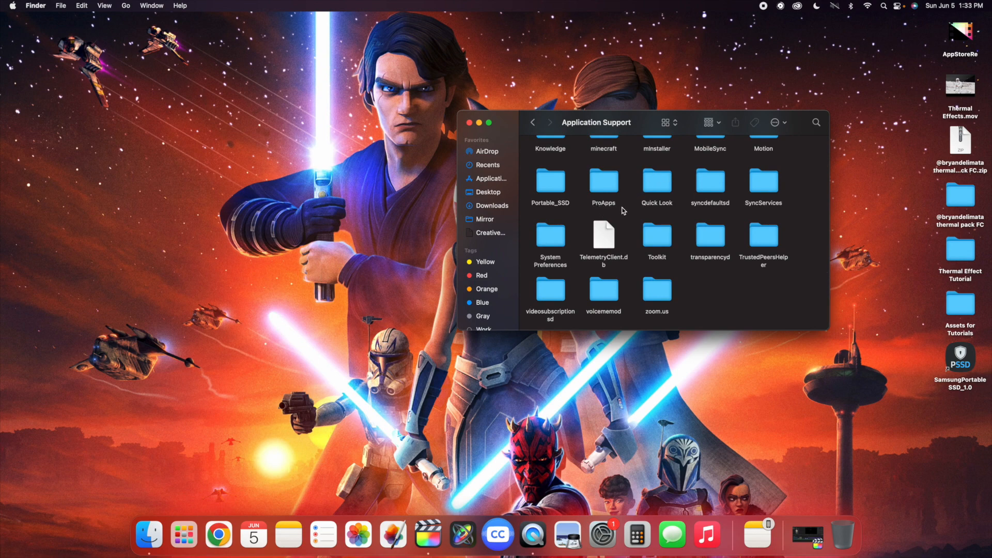
double_click(605, 181)
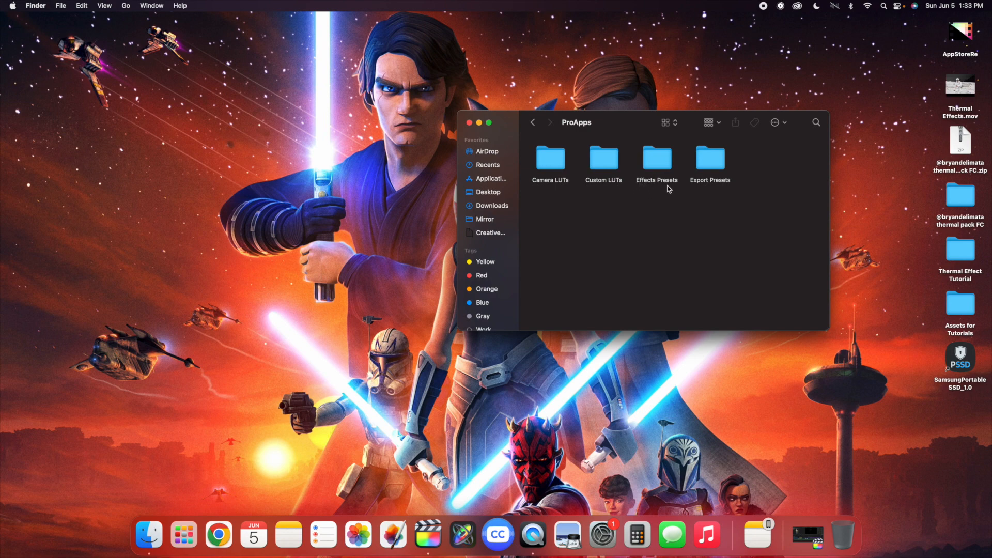
double_click(656, 162)
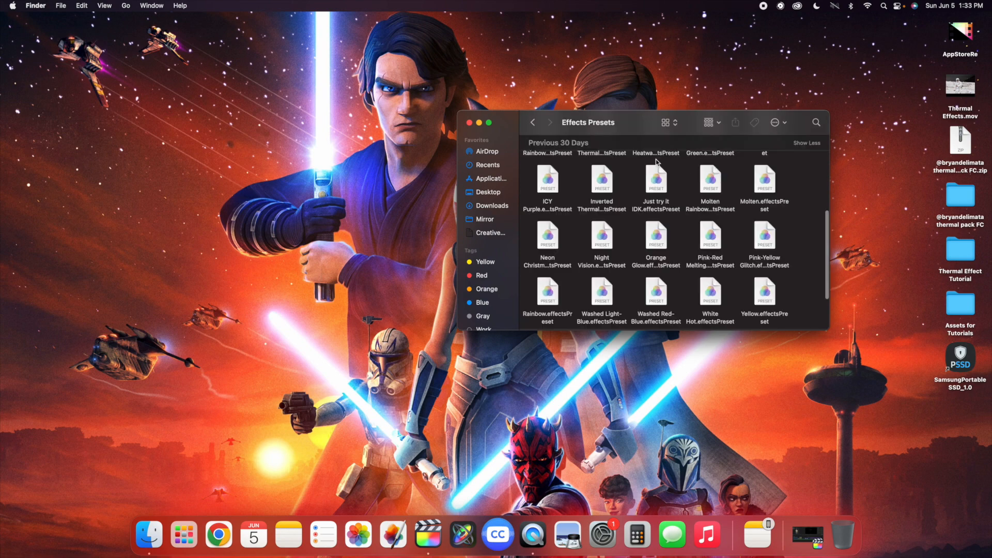
Step: Examine the thermal presets in the Effects Presets folder alongside those in the extracted pack folder
scroll(650, 198, "up", 3)
scroll(650, 198, "down", 5)
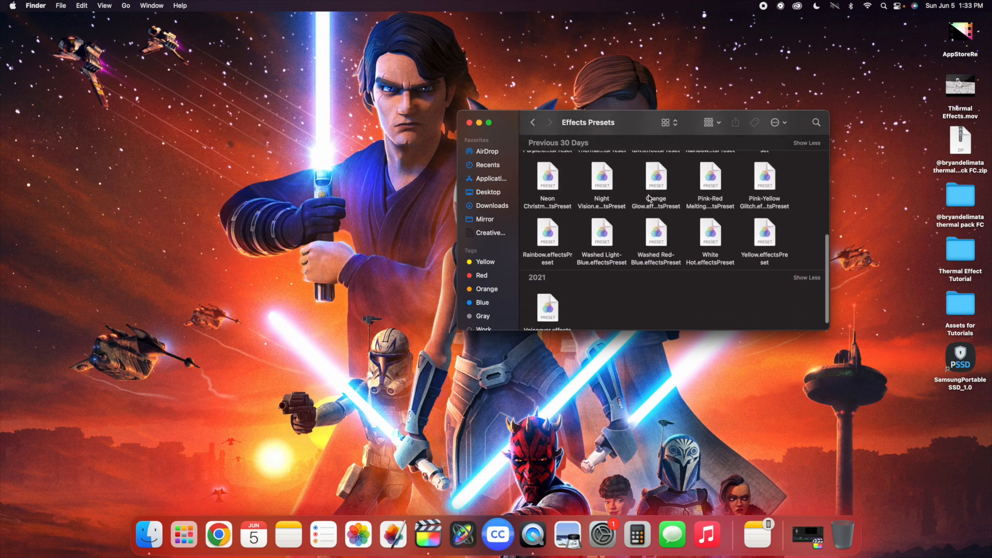
scroll(650, 199, "up", 5)
scroll(650, 198, "down", 2)
scroll(650, 199, "down", 1)
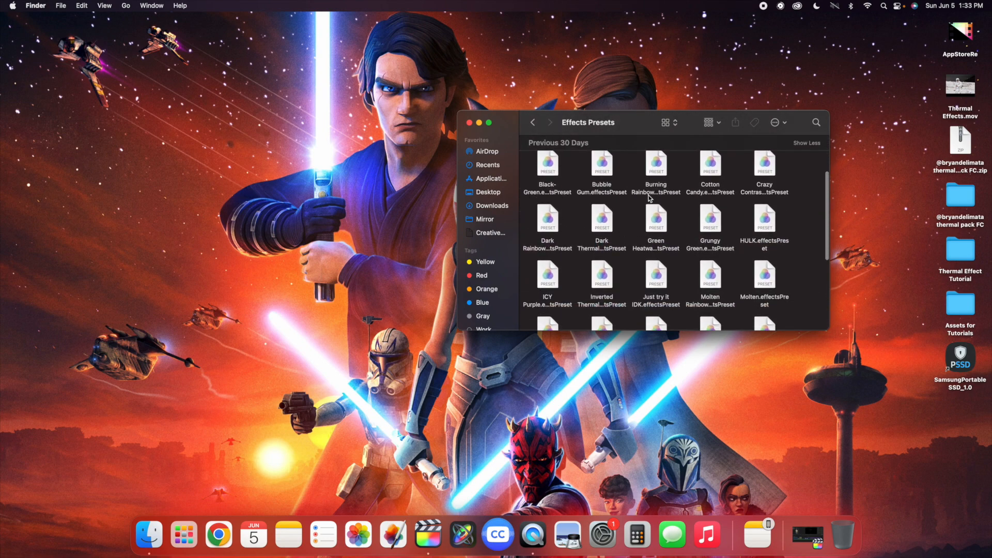
double_click(964, 197)
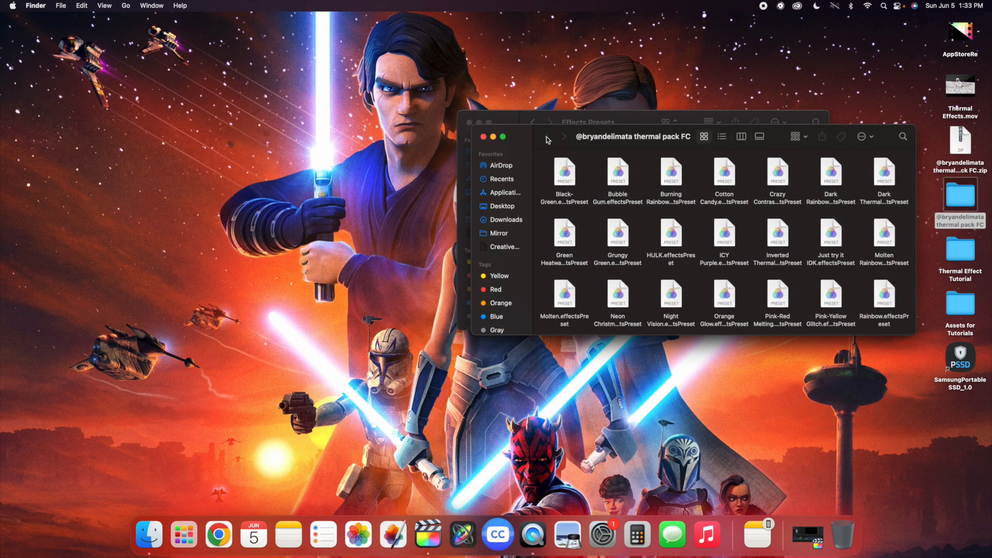
left_click_drag(548, 139, 665, 294)
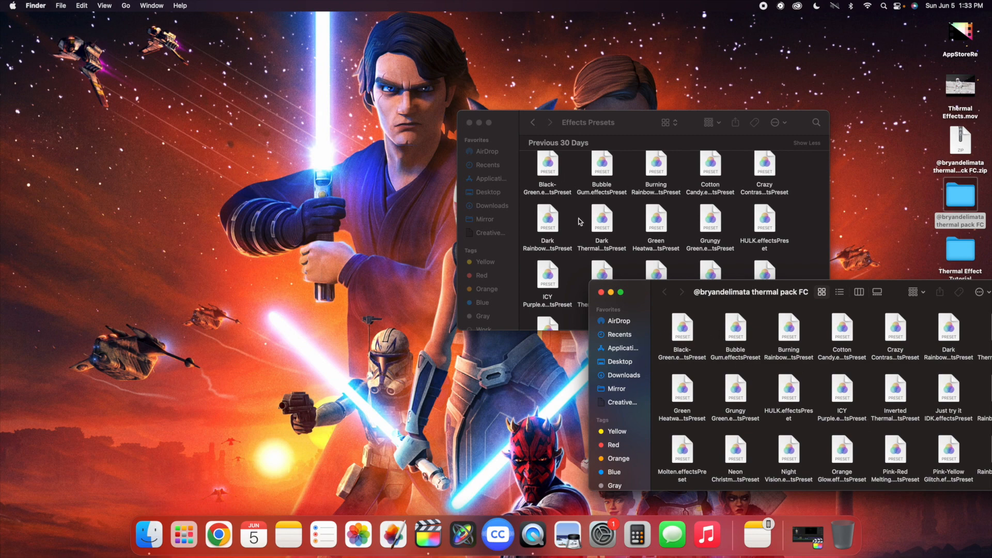
left_click(601, 292)
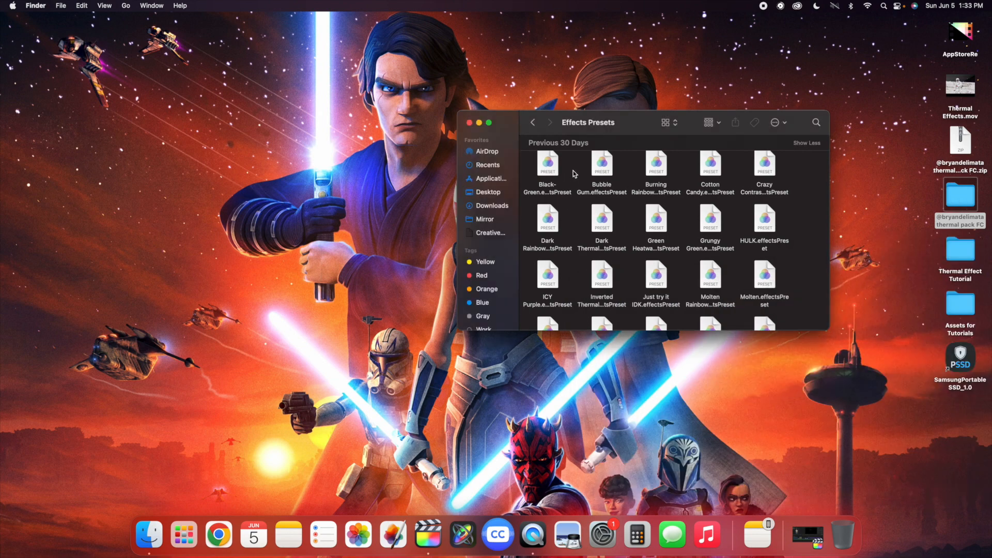
left_click(533, 123)
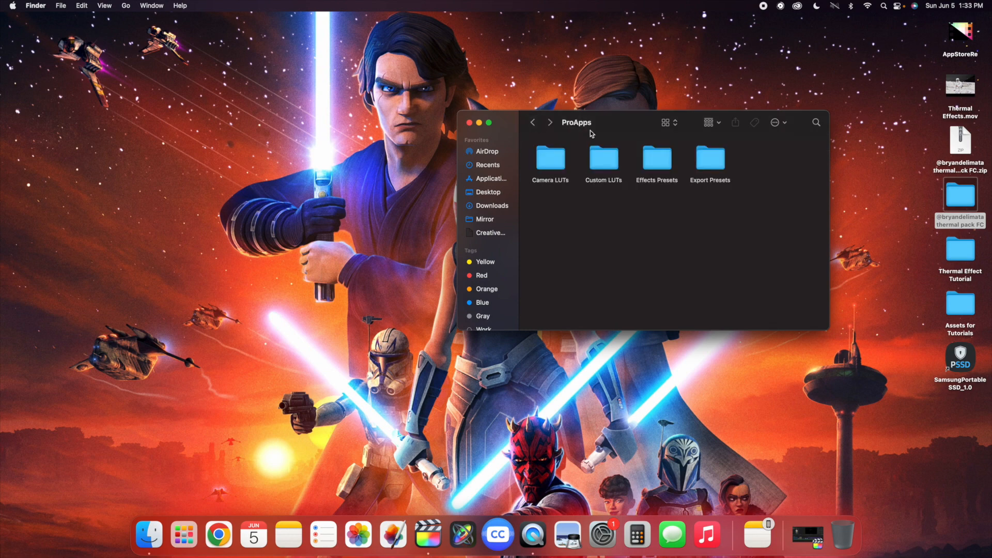
Step: View the file information of the Black-Green preset in the thermal pack folder, and close the open Finder windows
double_click(962, 196)
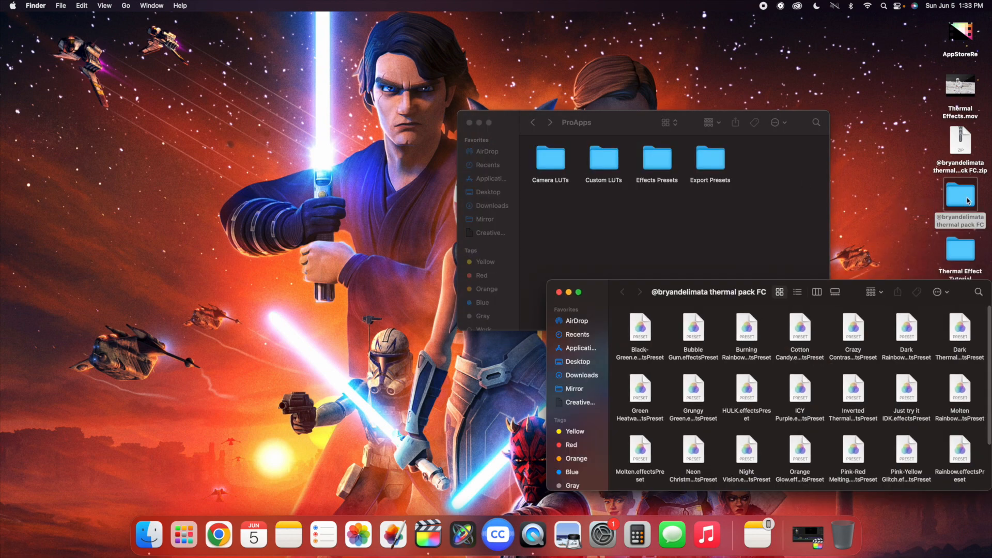
right_click(639, 327)
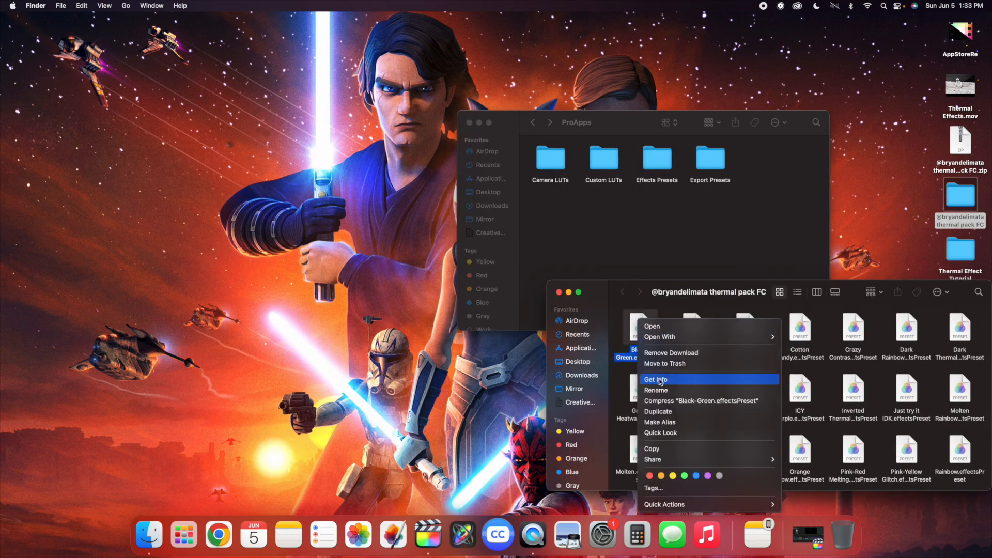
left_click(660, 382)
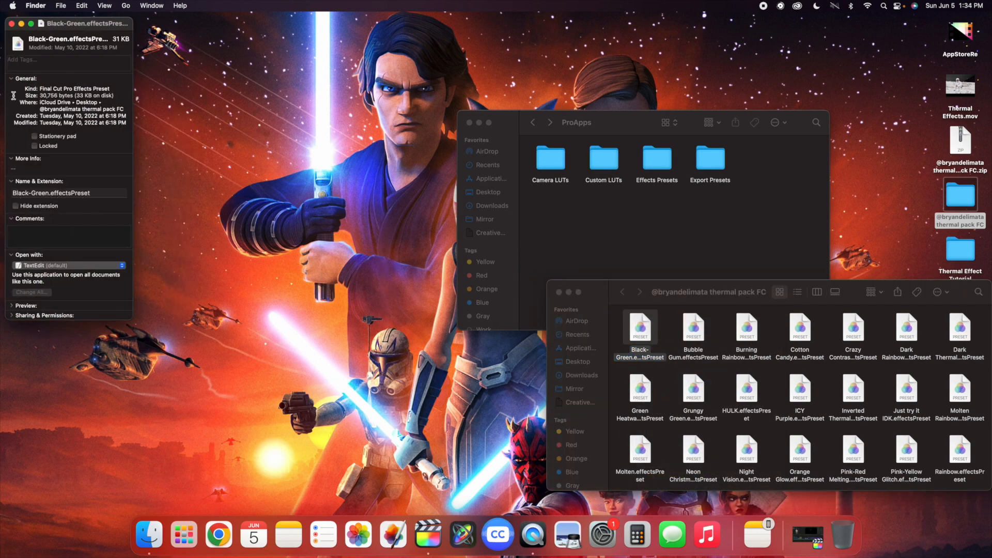
left_click(12, 24)
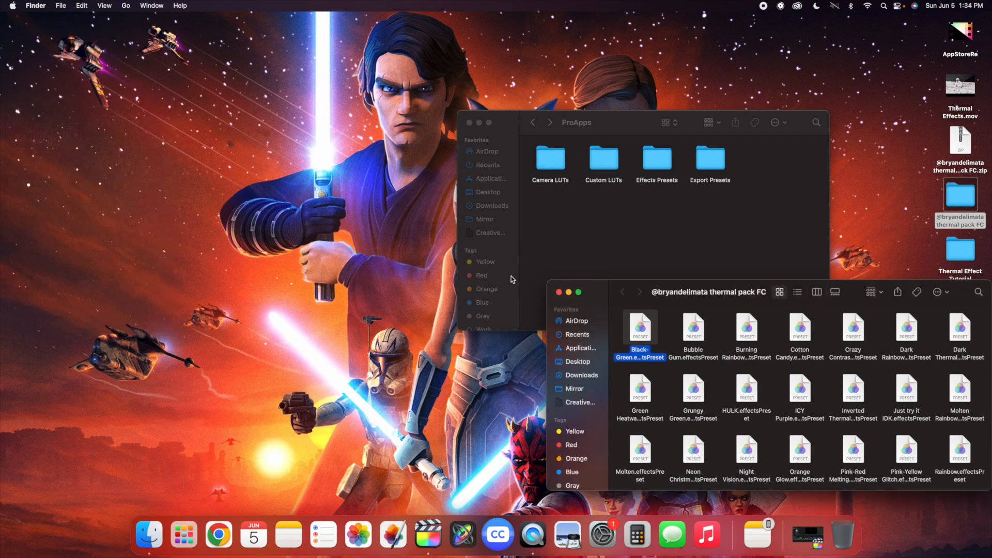
left_click(559, 293)
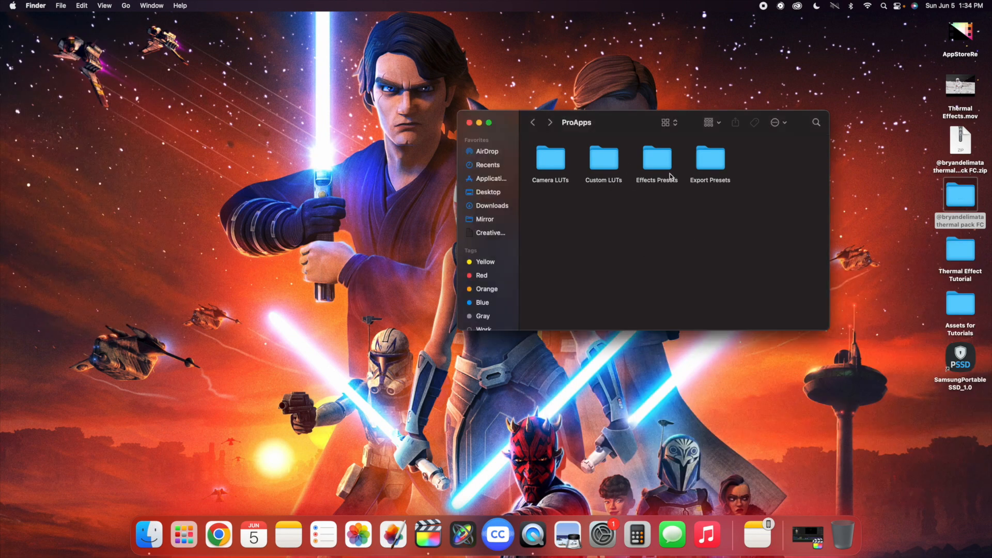
left_click(470, 123)
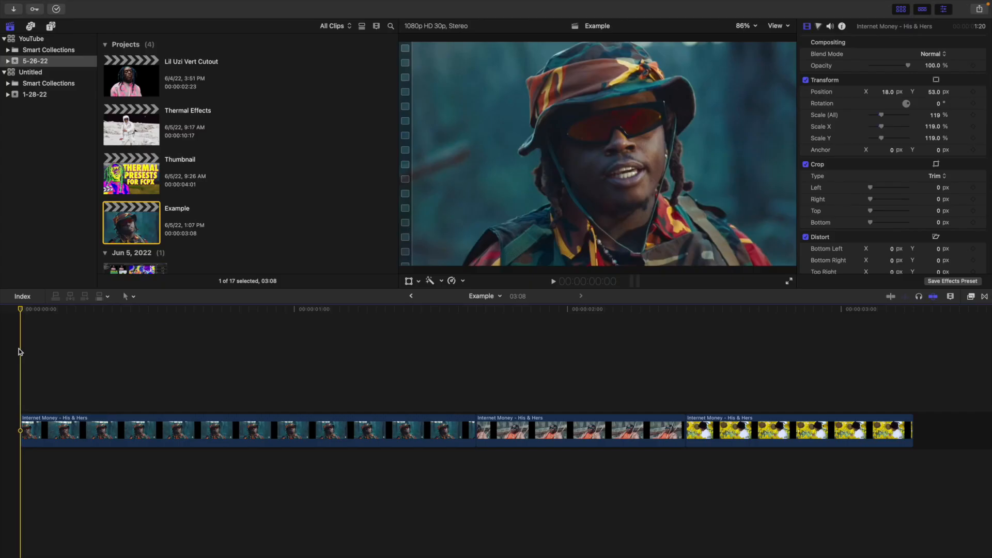
Step: Play the Example project twice from the start in Final Cut Pro and return the playhead to the beginning
key("space")
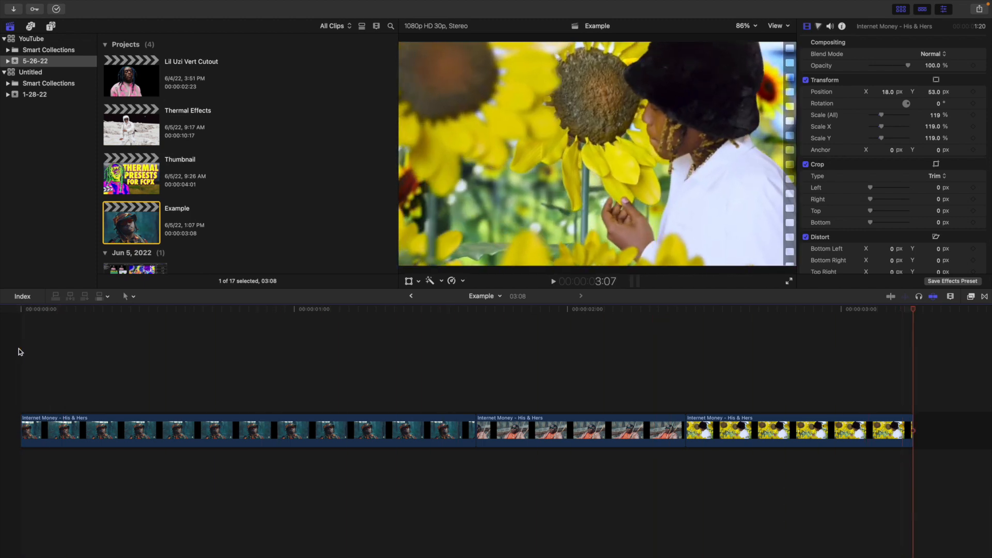
key("Home")
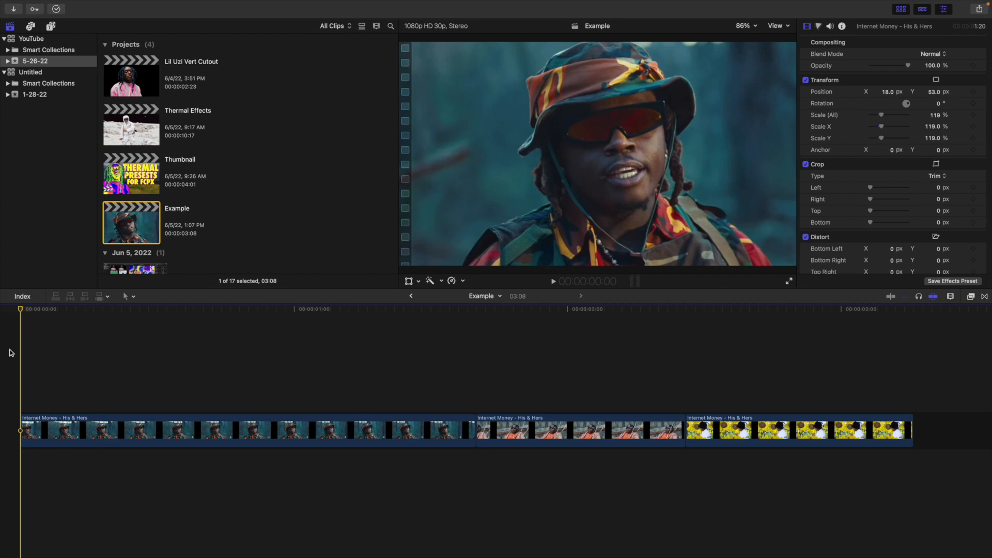
key("space")
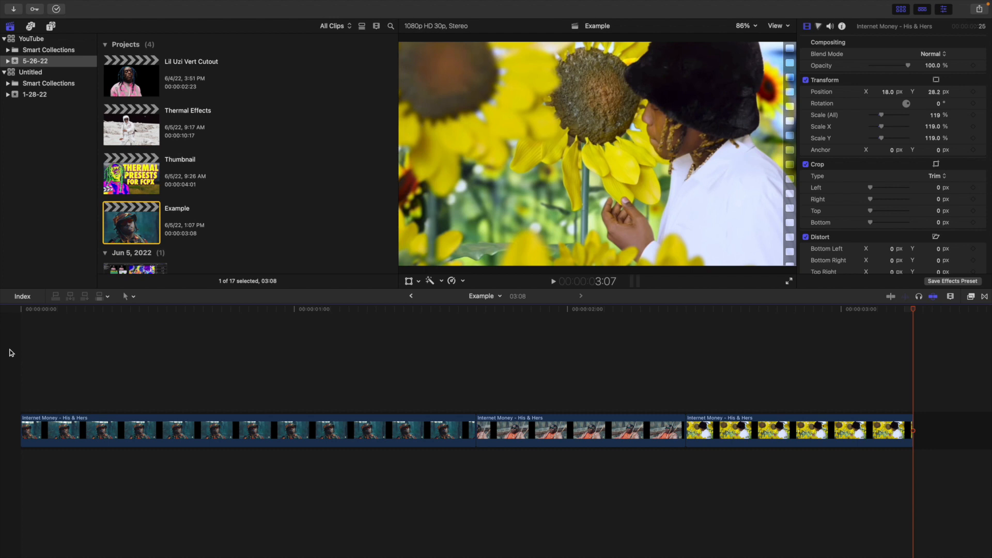
key("Home")
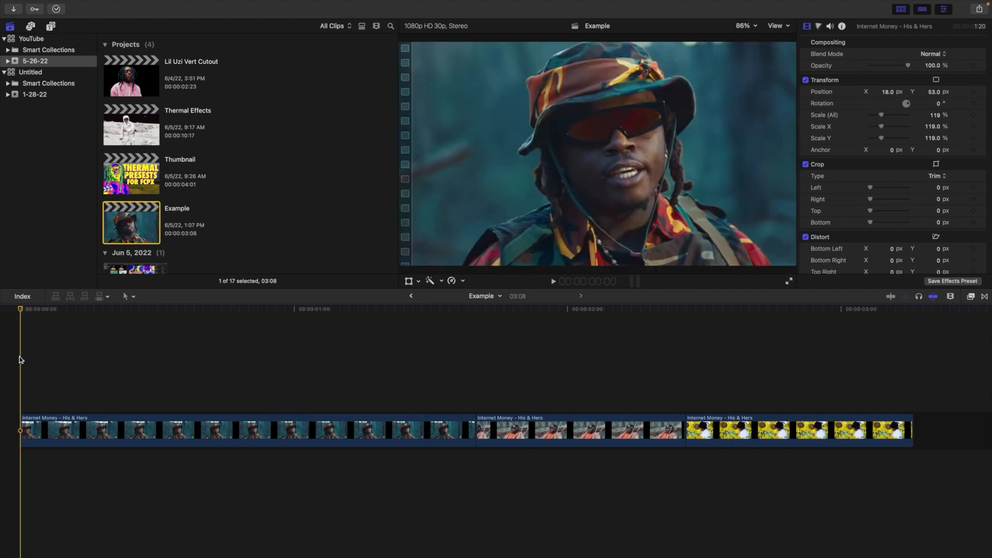
left_click(971, 298)
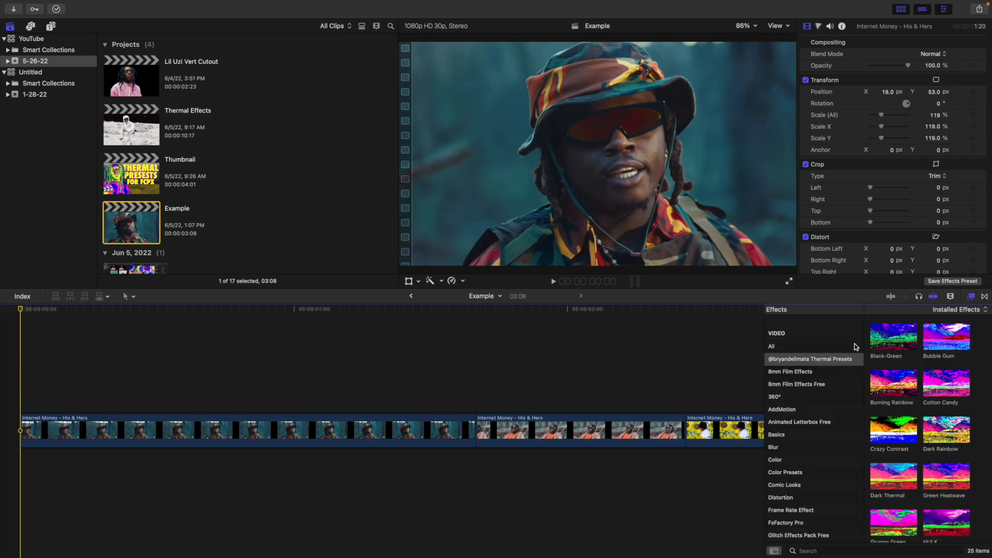
scroll(832, 360, "up", 1)
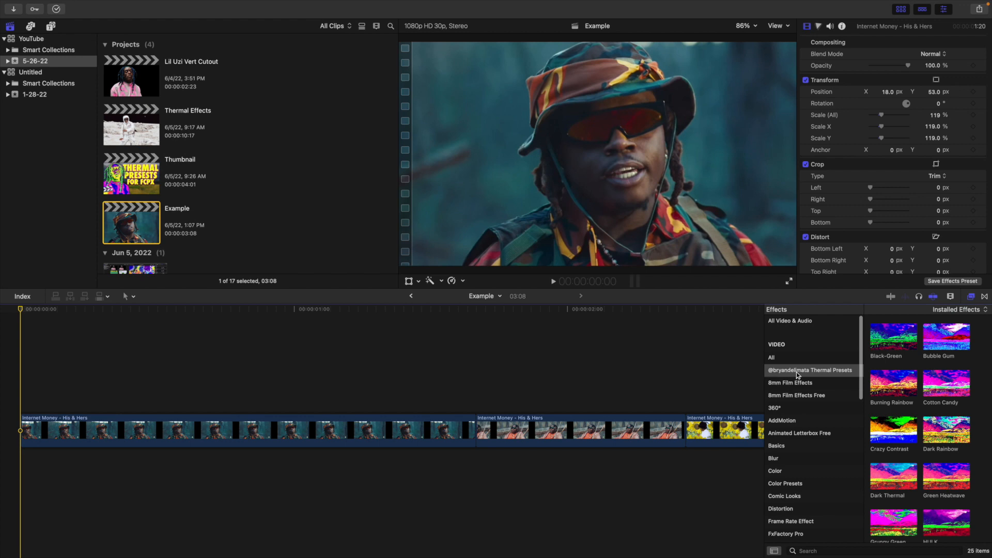
left_click(821, 373)
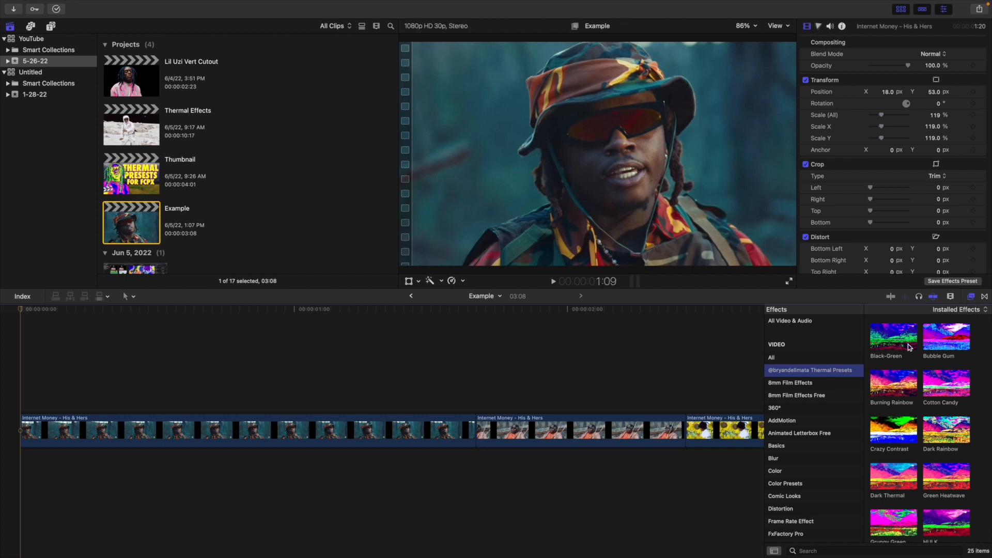
scroll(896, 382, "down", 1)
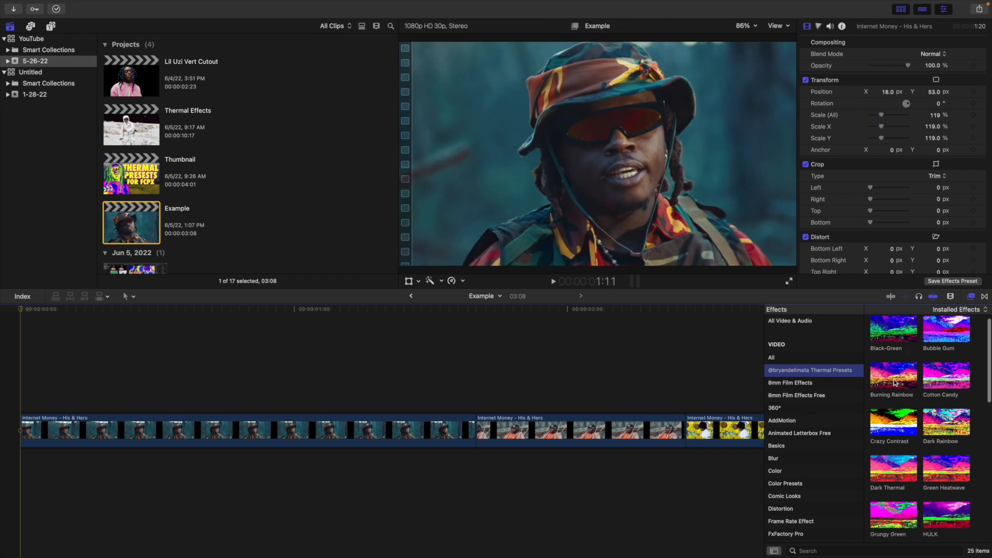
scroll(896, 382, "down", 2)
scroll(898, 398, "down", 2)
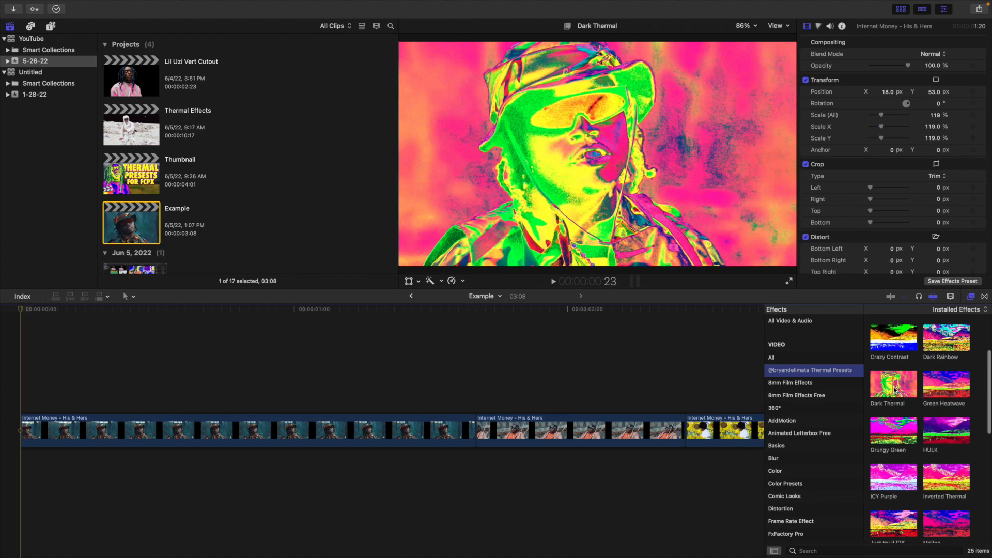
left_click_drag(892, 391, 307, 429)
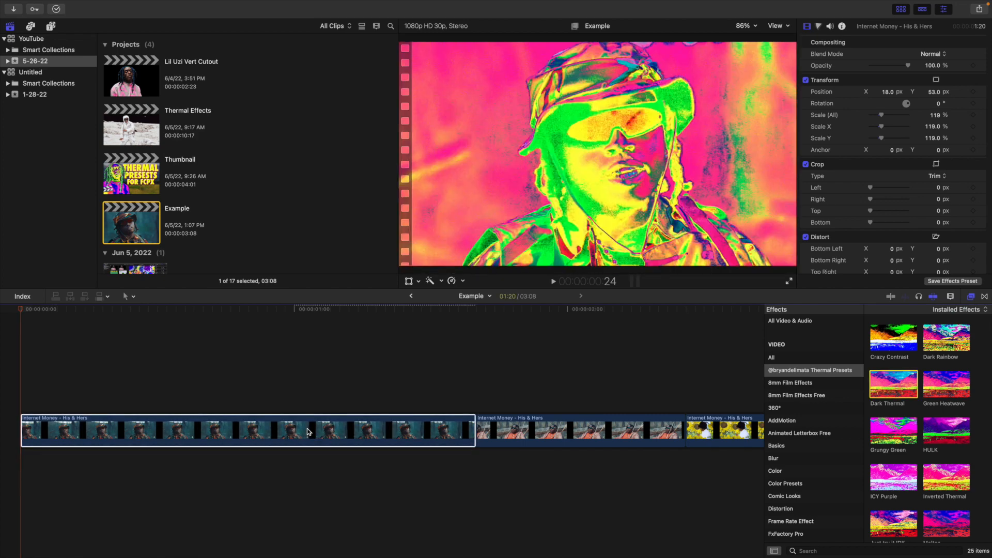
Step: Play the Example project from the beginning to review the effect on the first clip
left_click(16, 363)
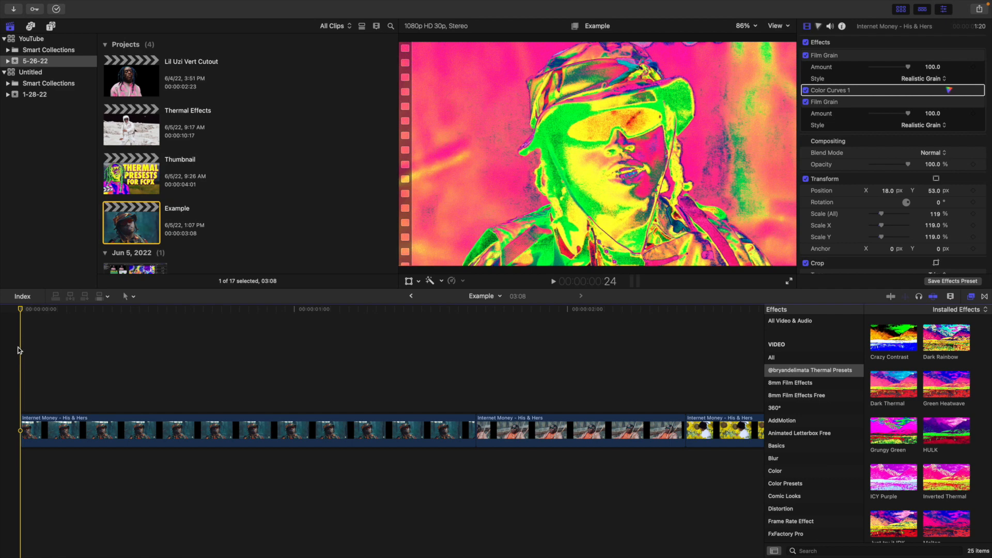
key("super+minus")
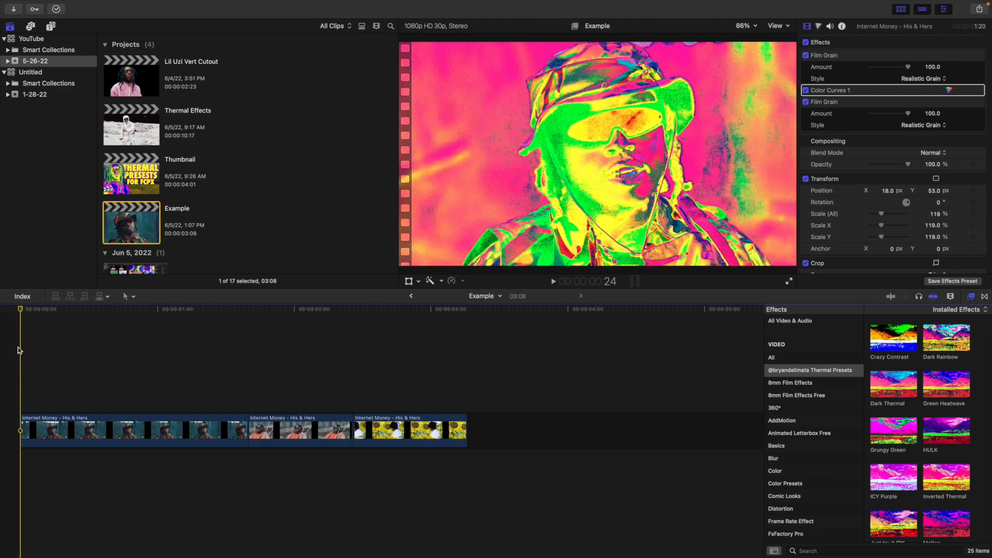
key("space")
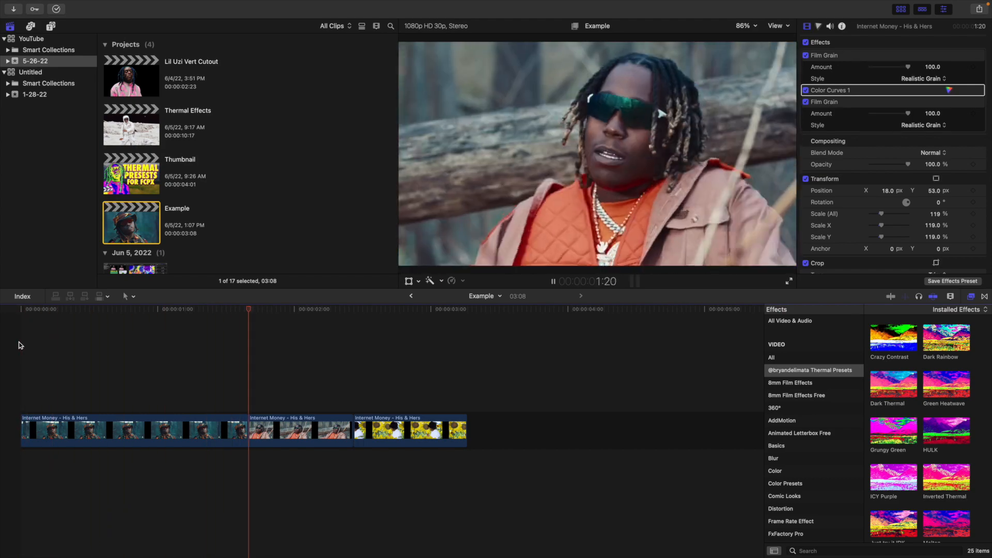
key("space")
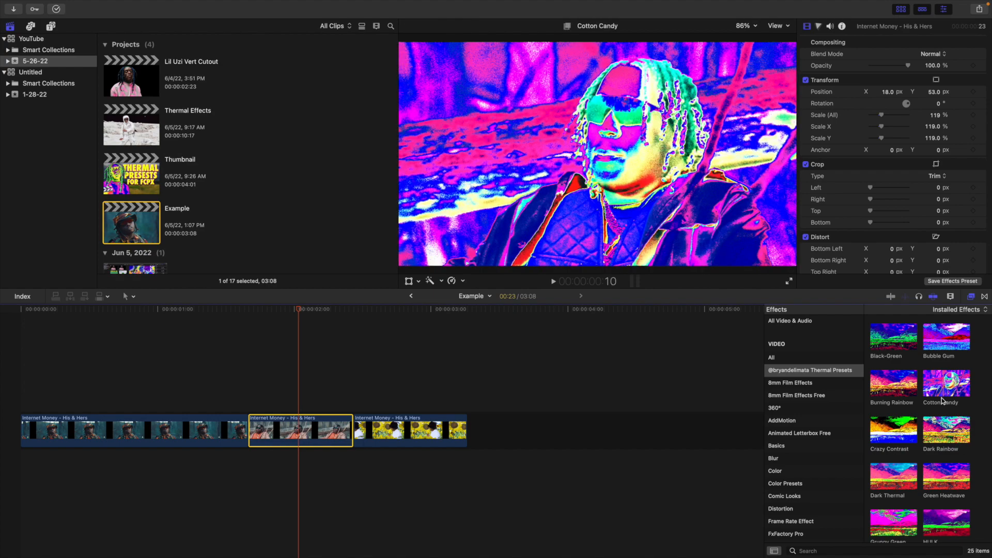
Step: Preview the thermal presets on the second clip, try applying Washed Red-Blue to it, and undo the effect
scroll(909, 413, "down", 3)
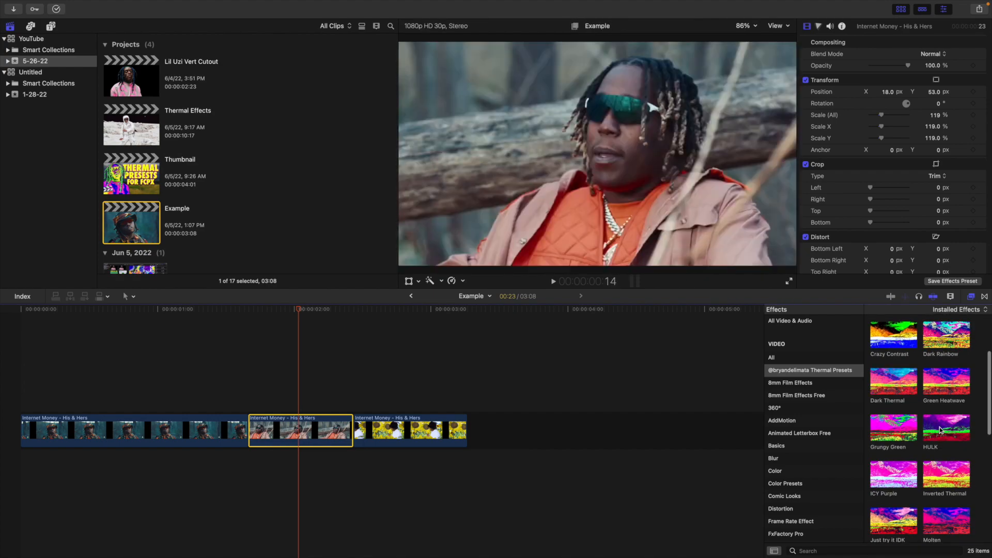
scroll(944, 424, "down", 3)
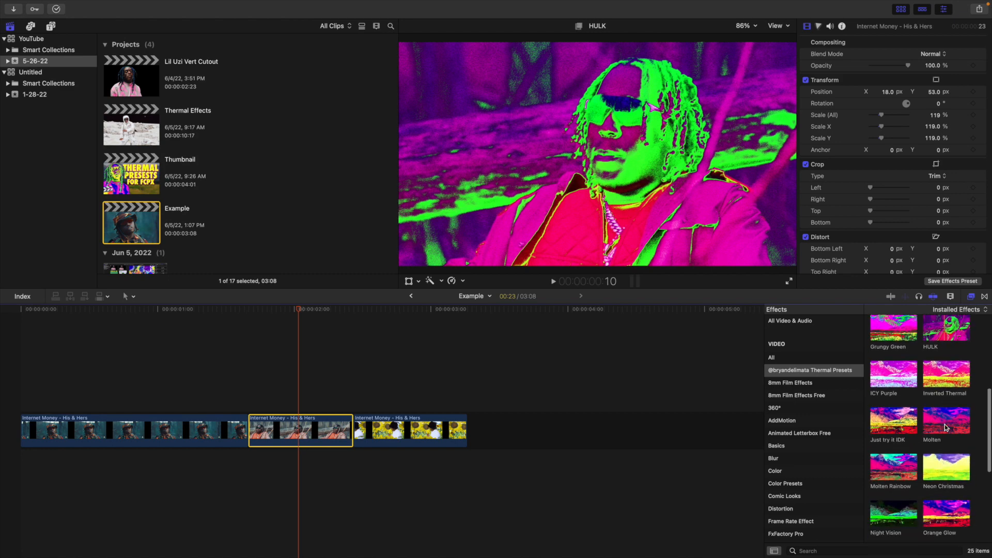
scroll(915, 424, "down", 5)
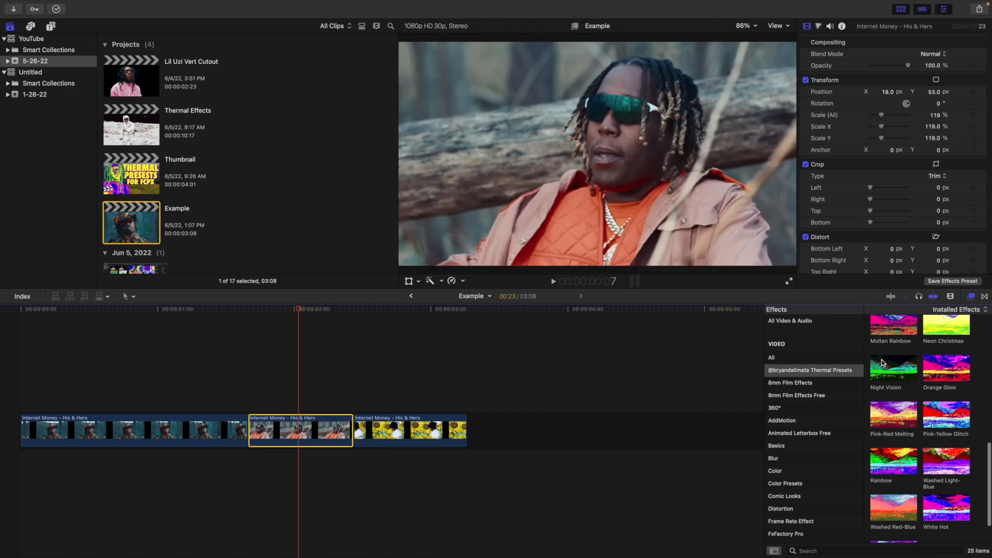
scroll(889, 382, "down", 2)
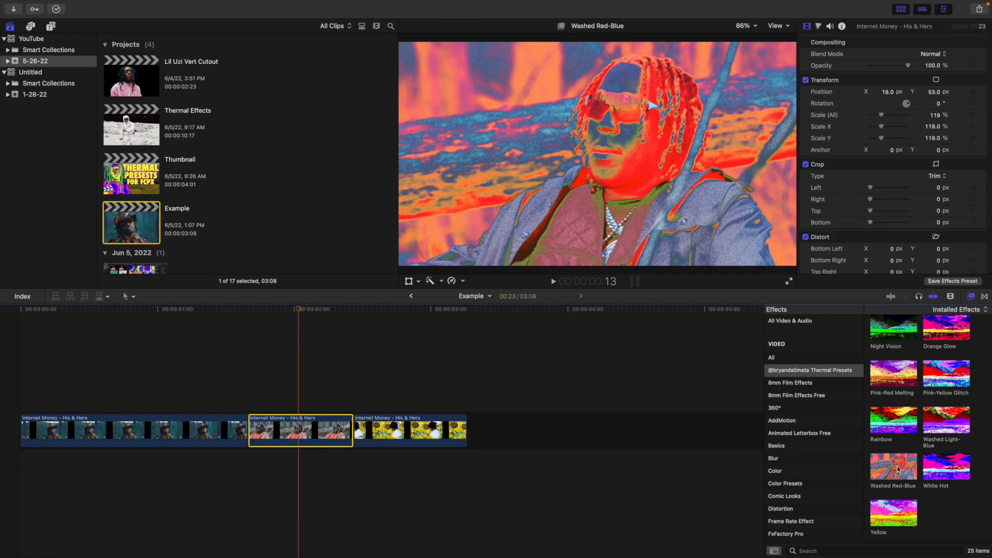
left_click_drag(897, 469, 324, 431)
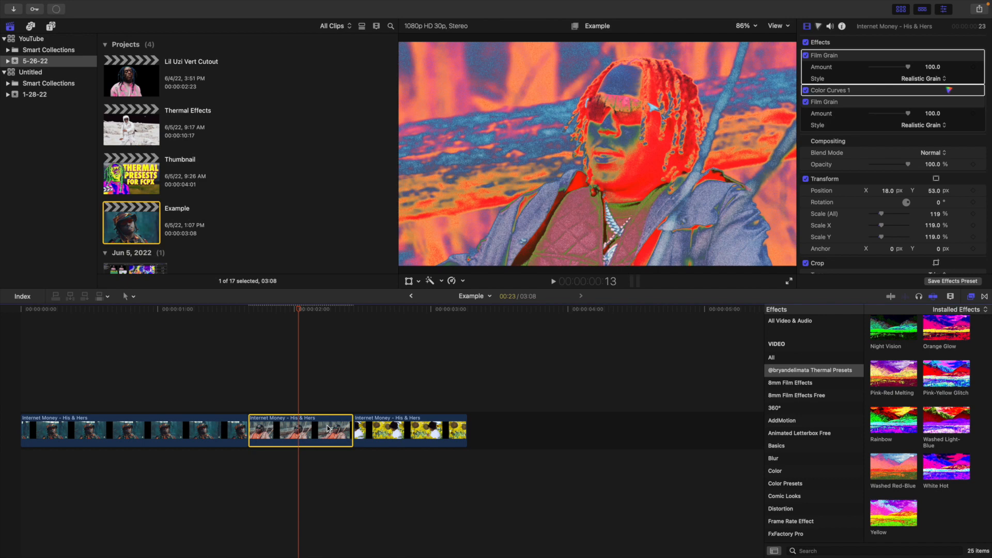
key("super+z")
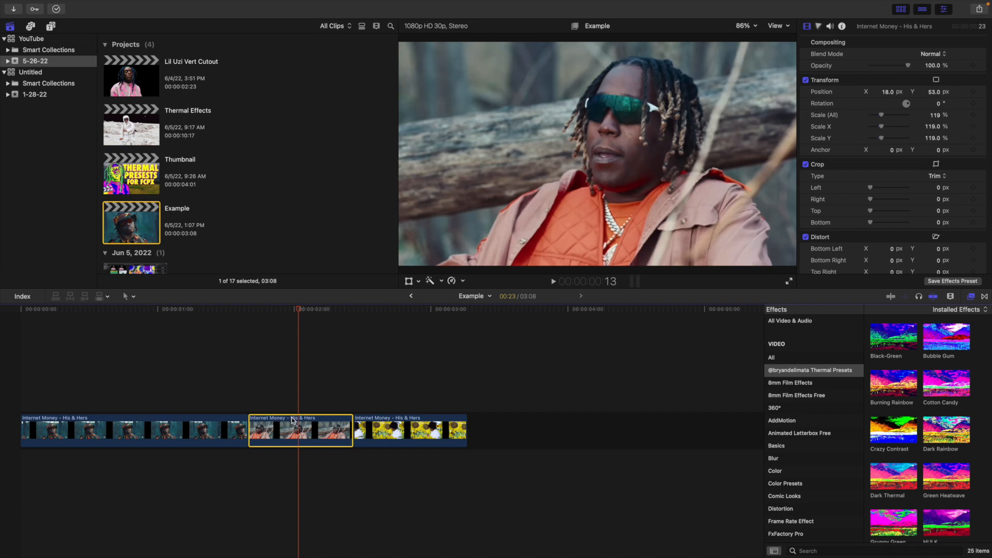
Step: Duplicate the second clip directly above itself and apply the Cotton Candy thermal preset to the copy
left_click_drag(292, 420, 298, 404)
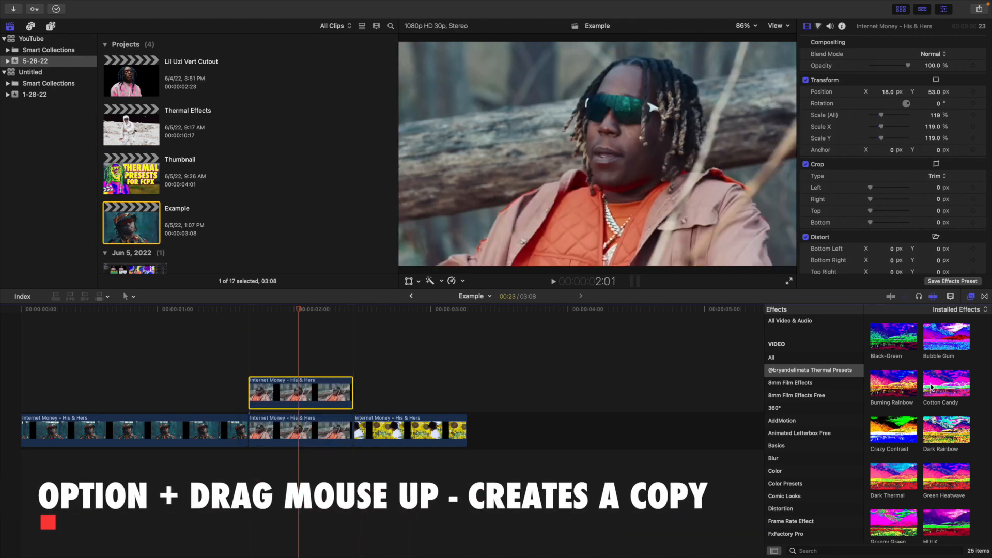
left_click_drag(942, 385, 308, 386)
left_click(981, 298)
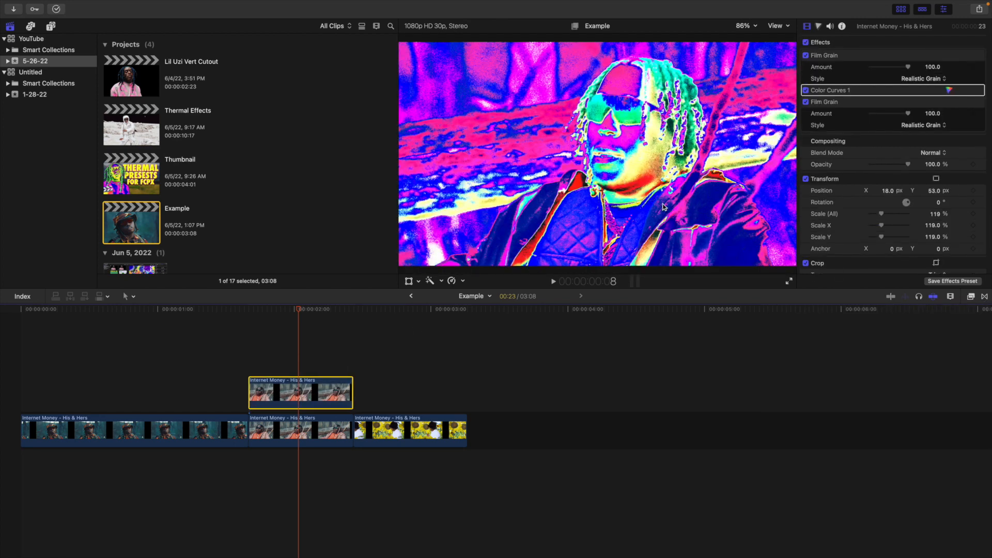
Step: Try the Lighten, Linear Light and Darken blend modes on the copied clip above the main storyline
left_click(936, 153)
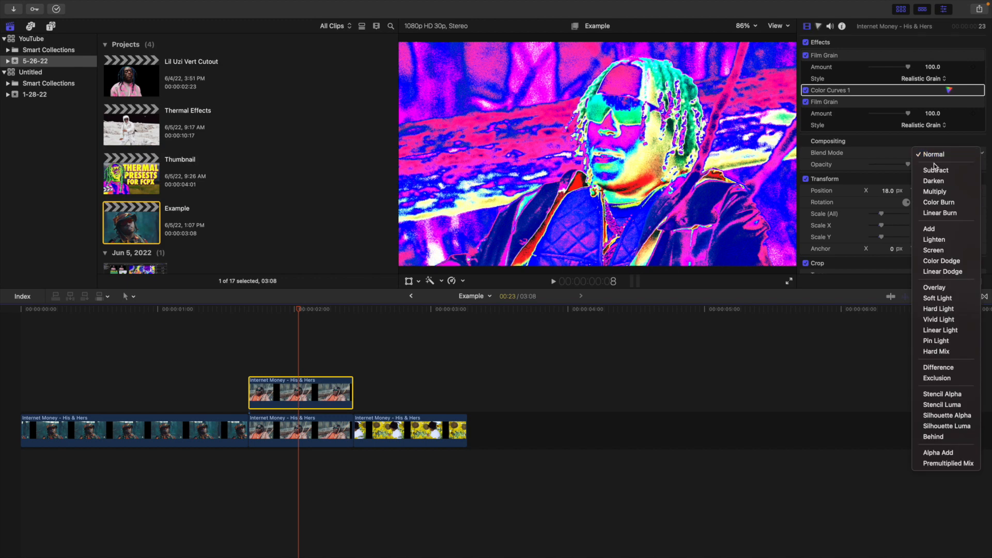
left_click(931, 242)
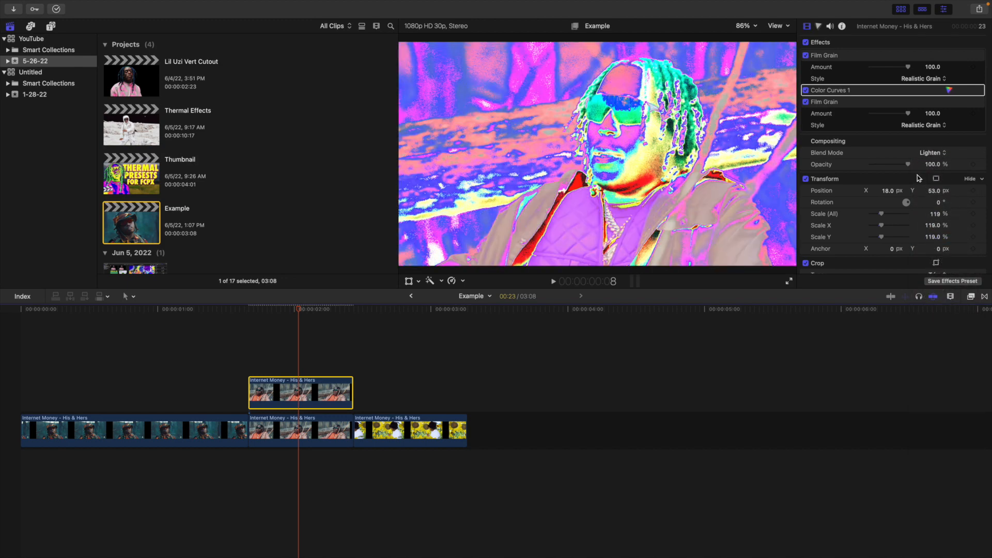
left_click(932, 154)
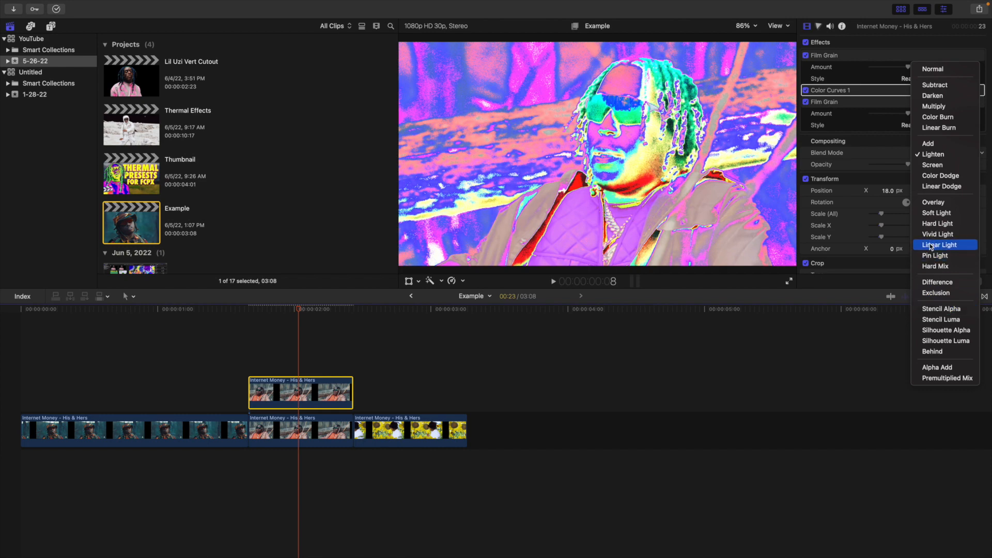
left_click(930, 244)
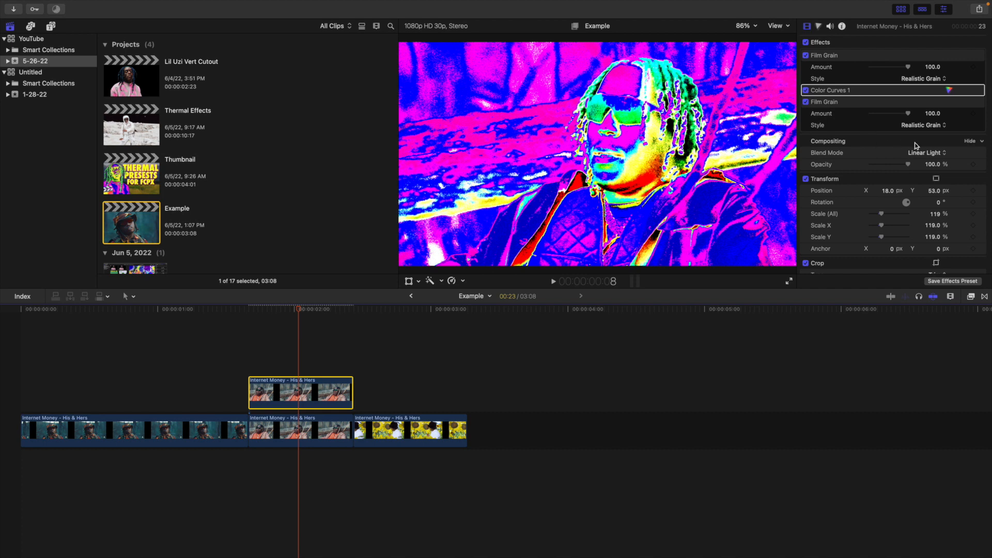
left_click(925, 152)
scroll(925, 152, "up", 3)
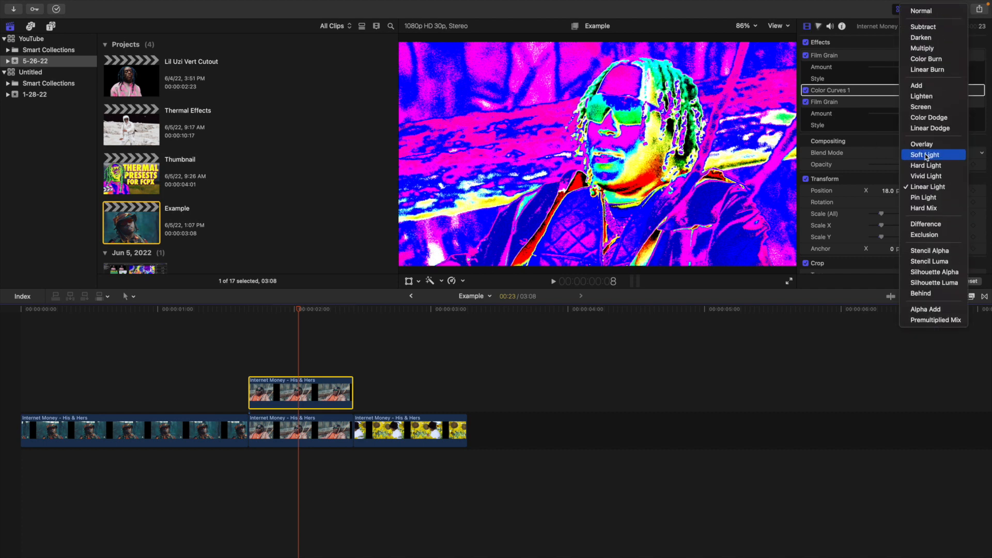
left_click(921, 39)
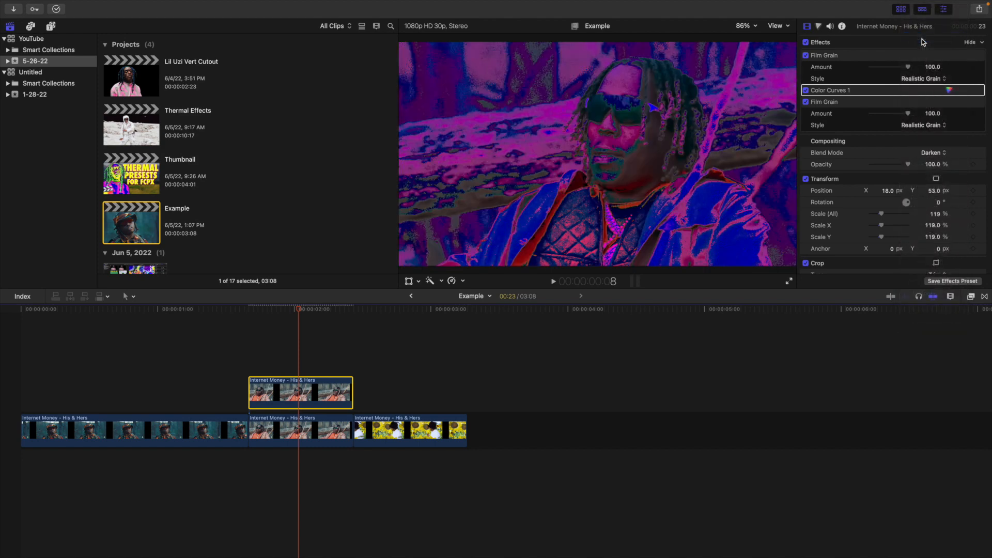
Step: Set the copied clip's blend mode to Linear Dodge
left_click(931, 153)
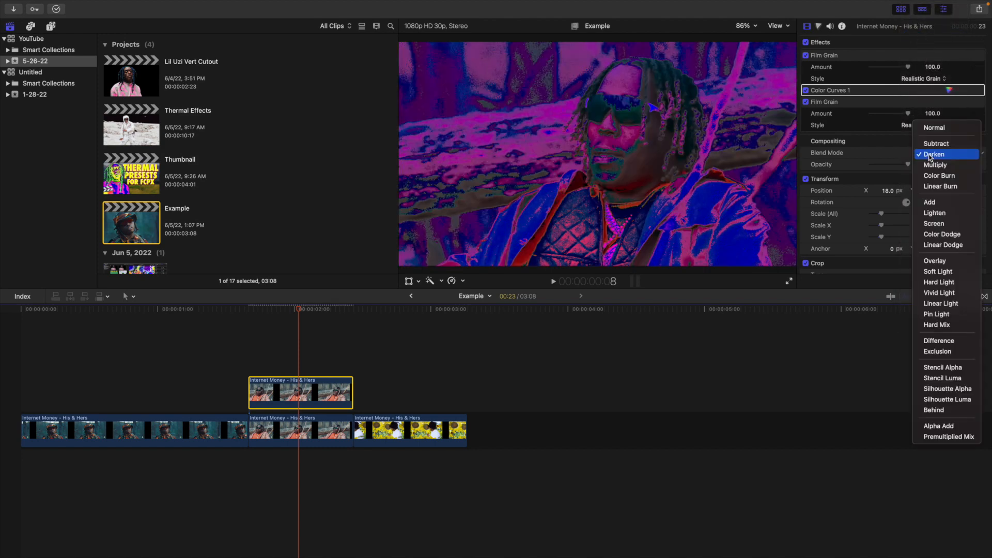
left_click(936, 246)
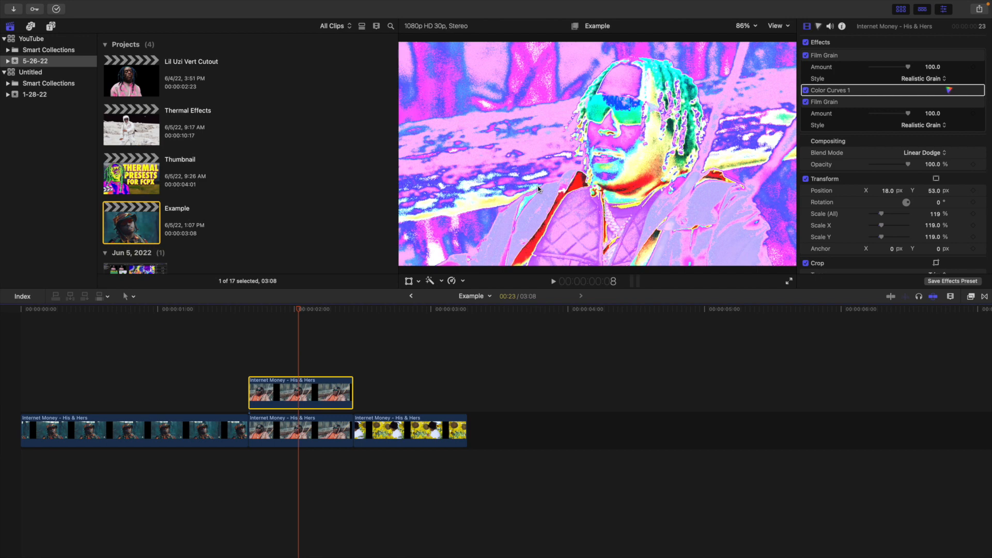
Step: Turn each of the first clip's two Film Grain effects off and back on to compare the look
left_click(151, 380)
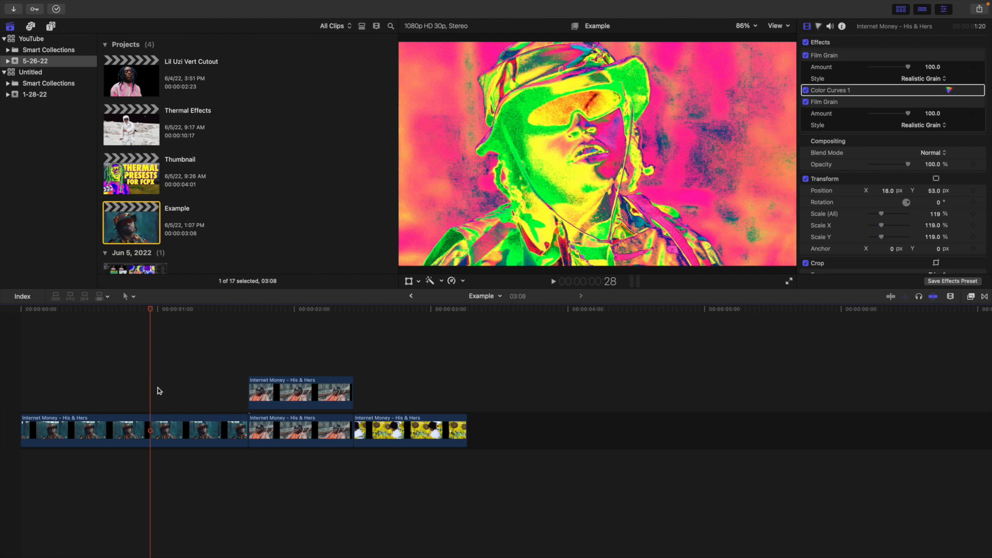
left_click(151, 422)
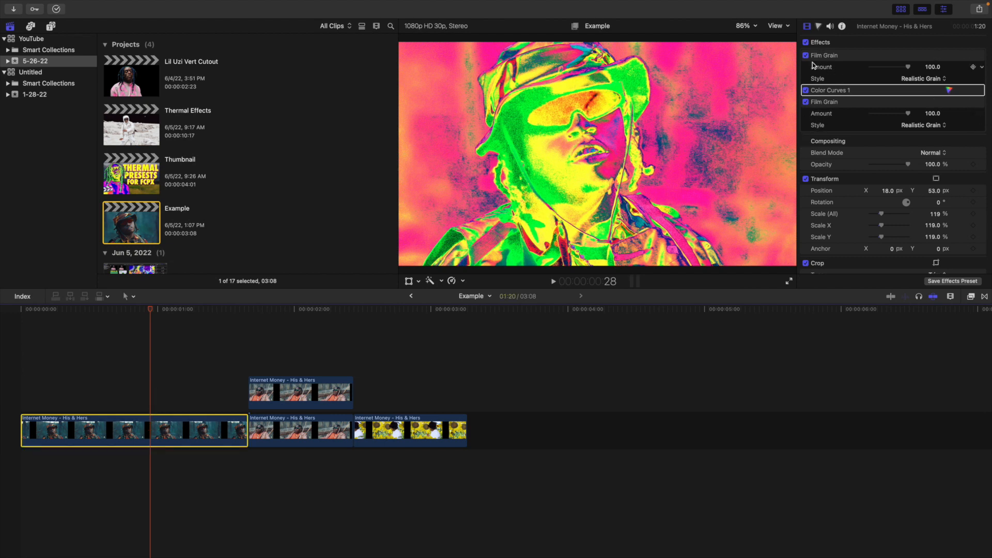
left_click(806, 102)
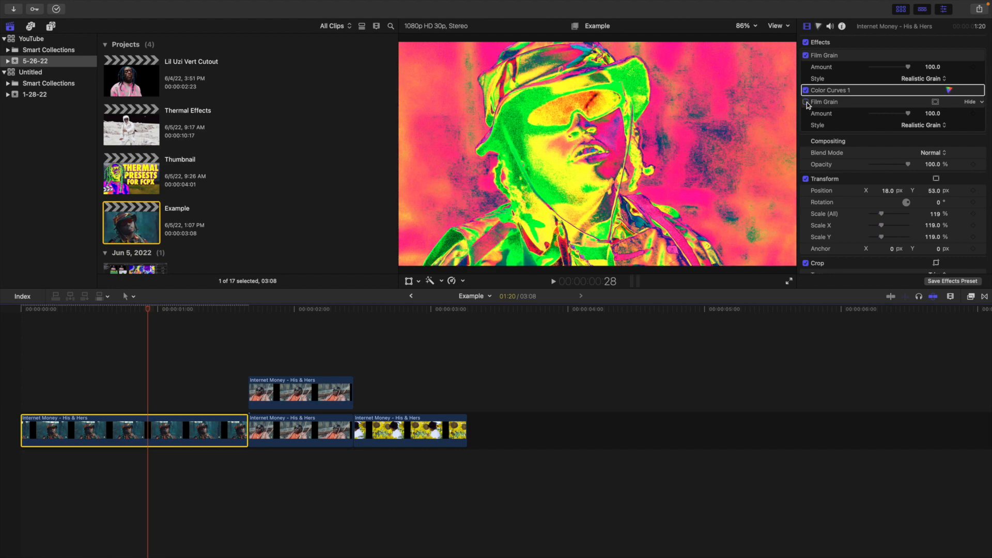
left_click(807, 102)
left_click(806, 56)
left_click(806, 56)
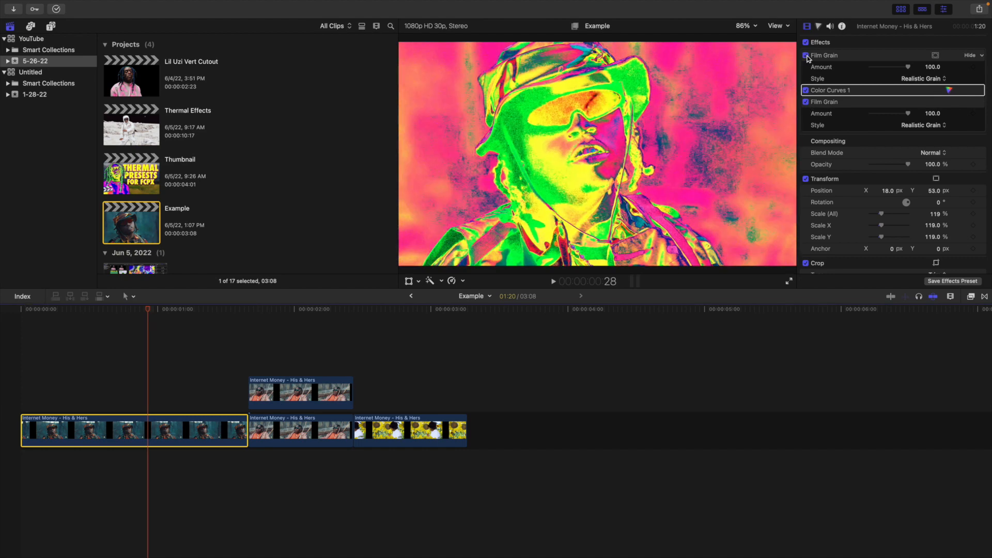
Step: Reshape the first clip's Color Curves 1 by lowering an early peak point on the red curve and raising the green curve's dip
left_click(819, 26)
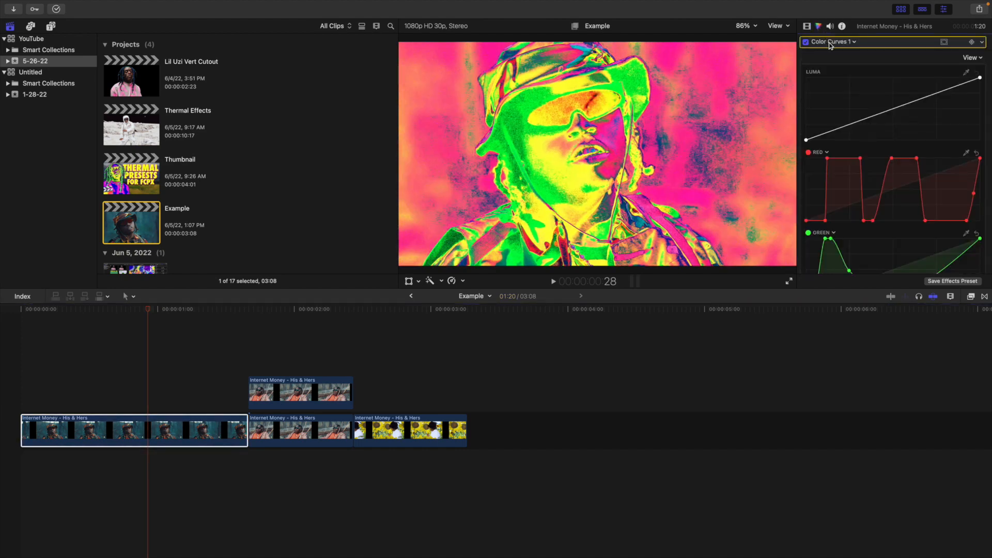
left_click(181, 415)
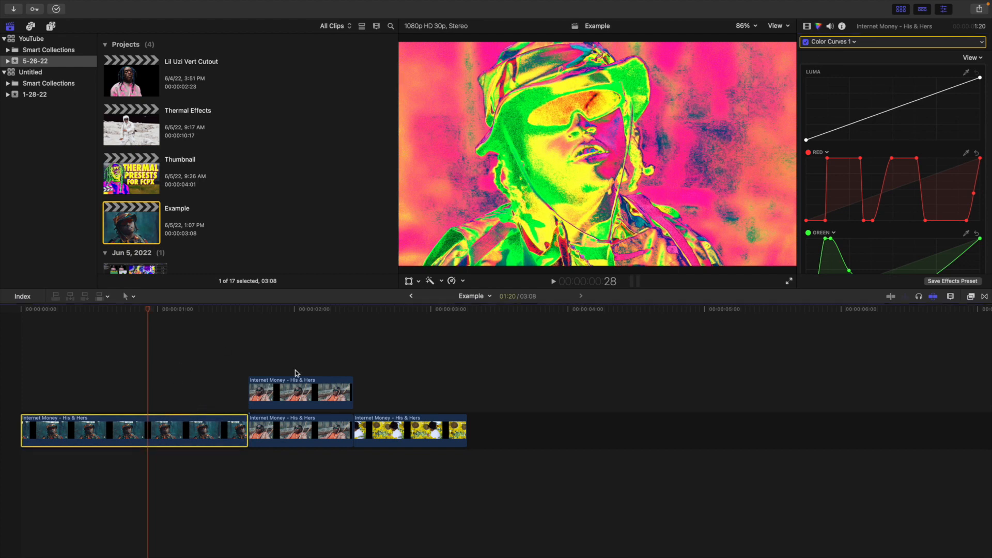
scroll(875, 201, "down", 5)
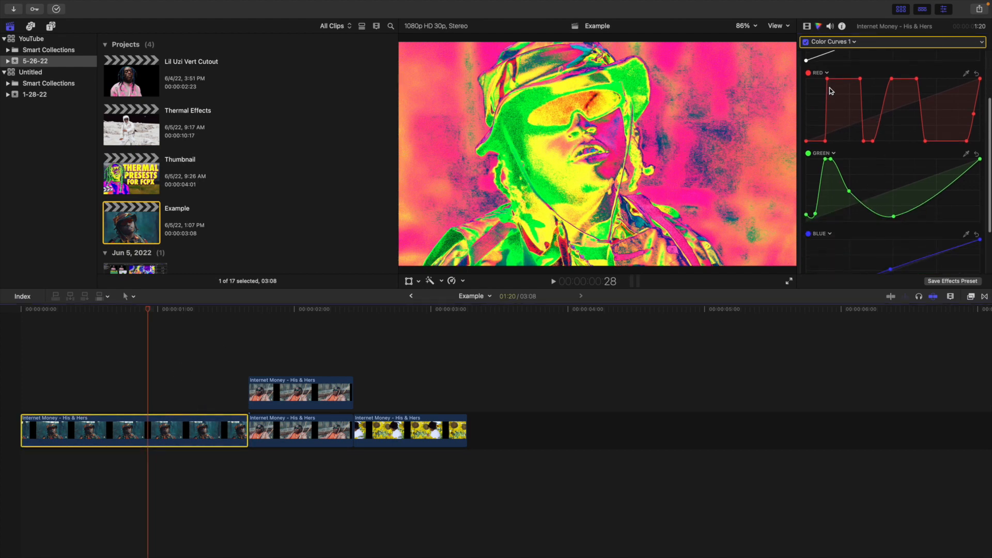
left_click_drag(827, 79, 839, 109)
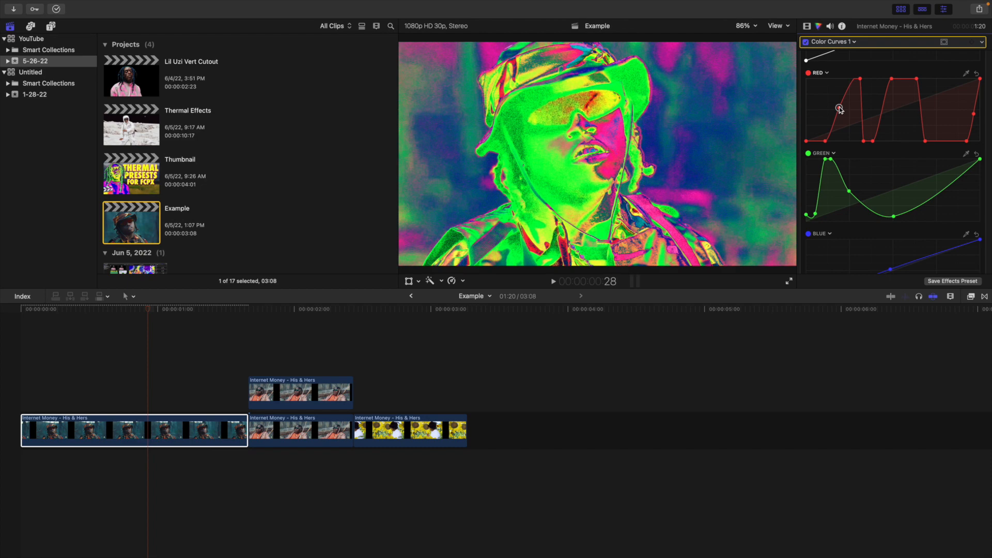
left_click_drag(893, 216, 884, 181)
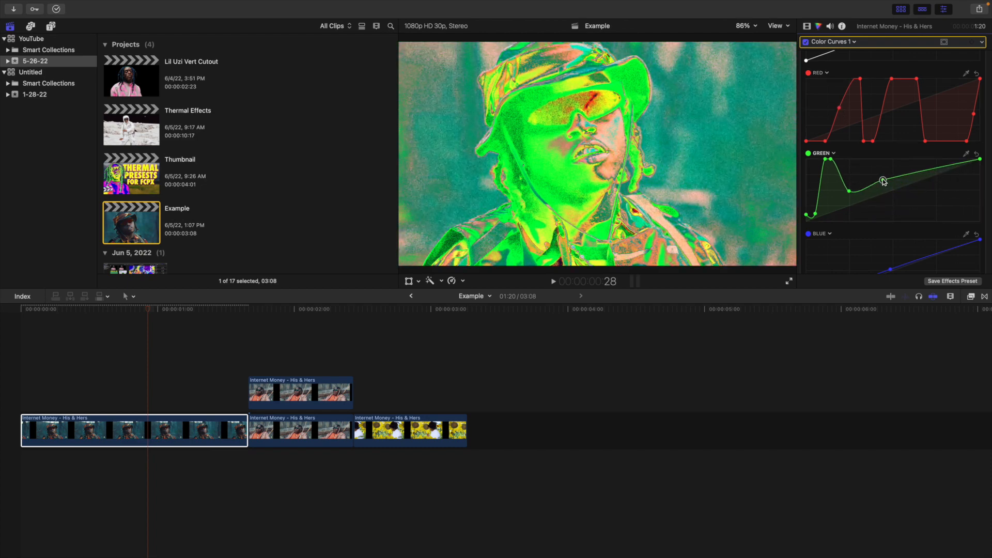
scroll(875, 161, "up", 3)
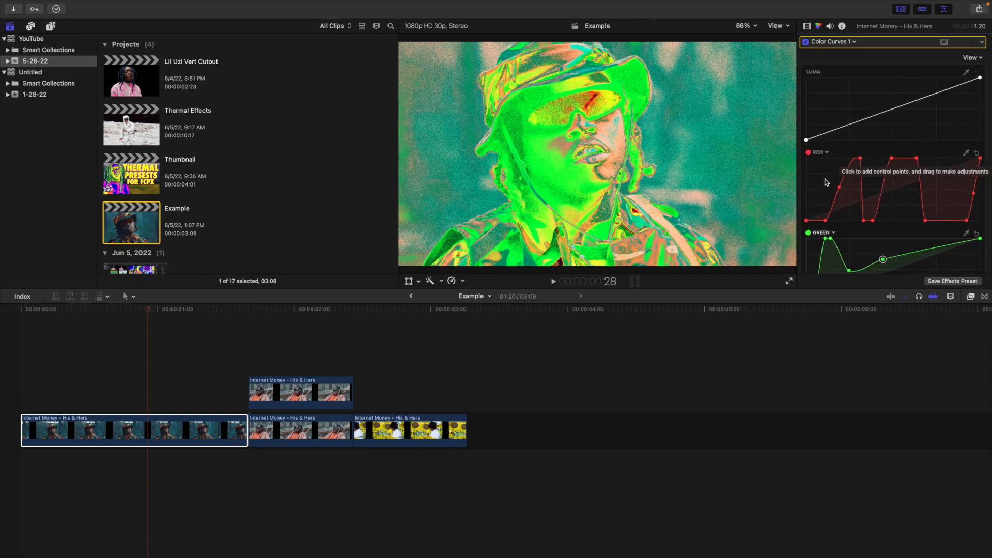
scroll(826, 181, "down", 5)
scroll(825, 182, "up", 5)
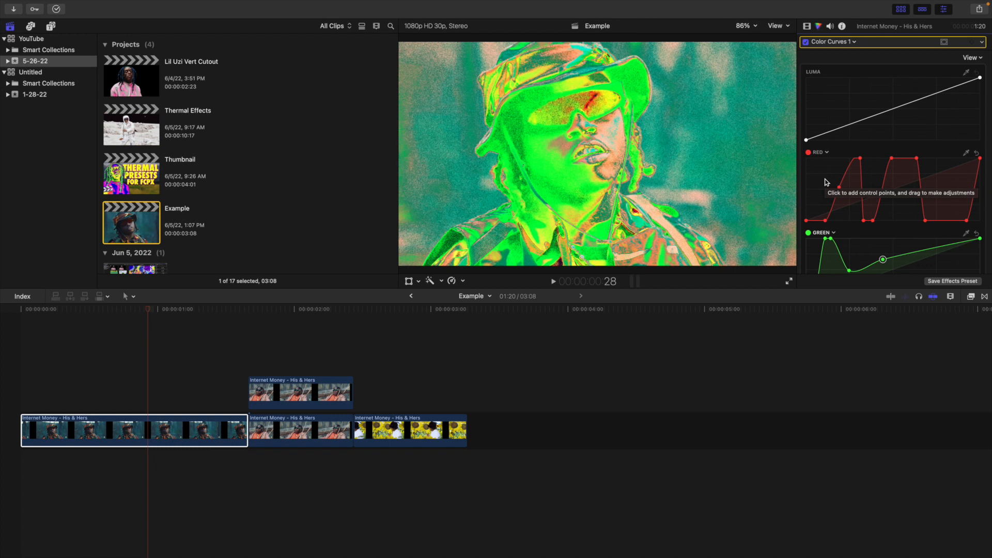
left_click(150, 362)
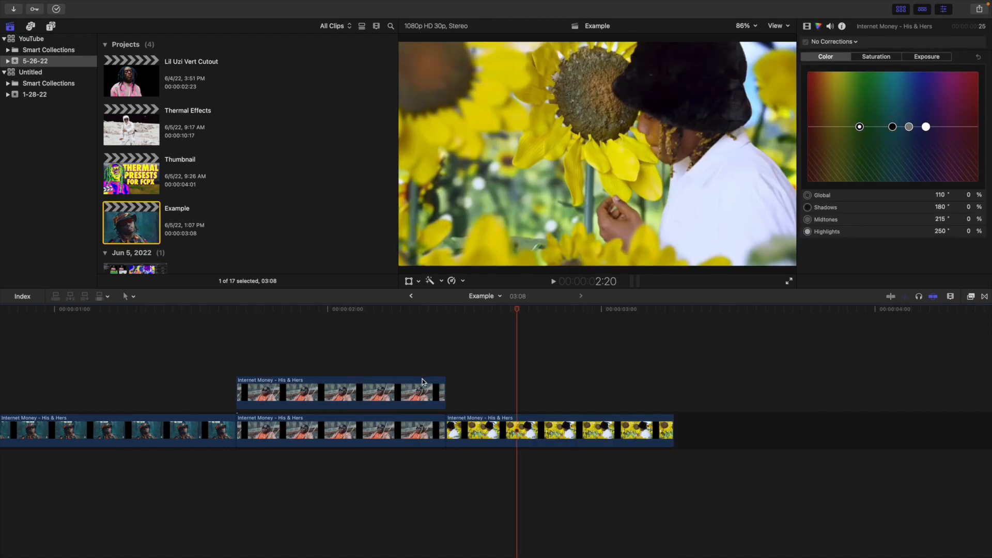
Step: Delete the copied clip above the main storyline and play the project from the start of the second clip
left_click(426, 380)
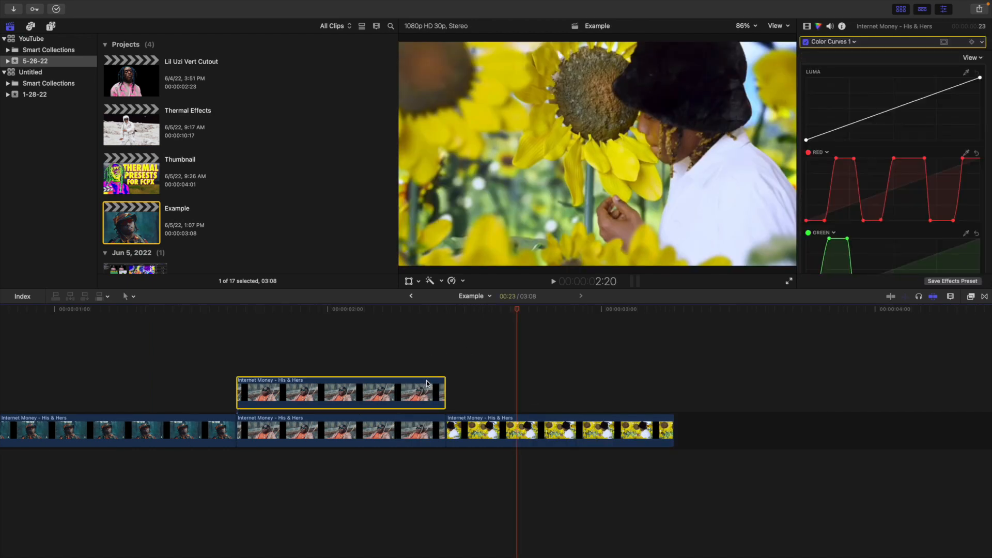
key("Delete")
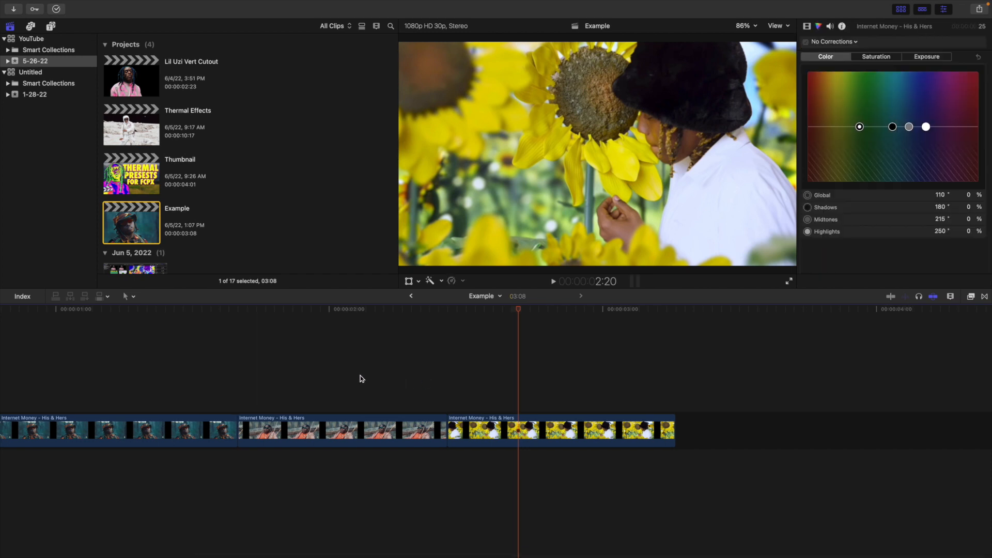
left_click(359, 379)
left_click(241, 370)
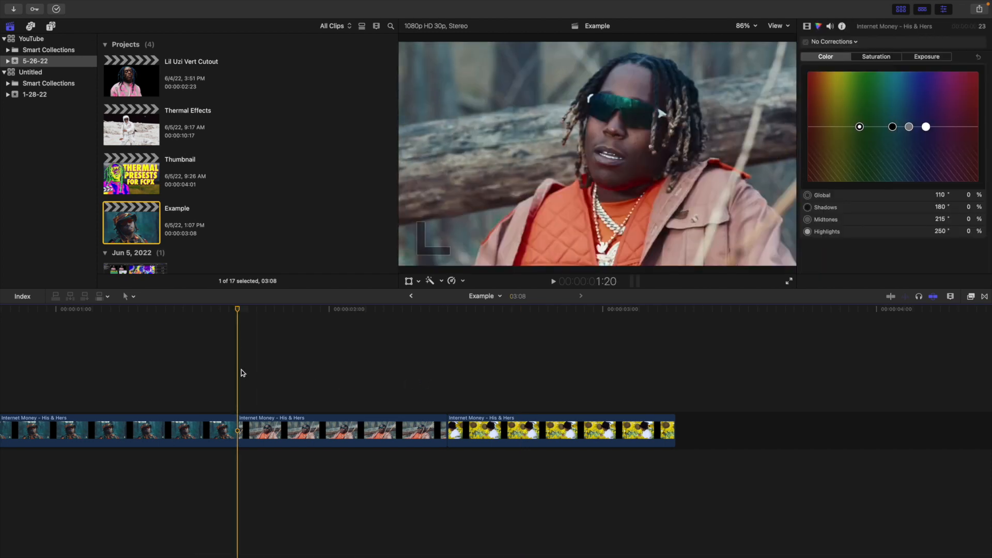
key("space")
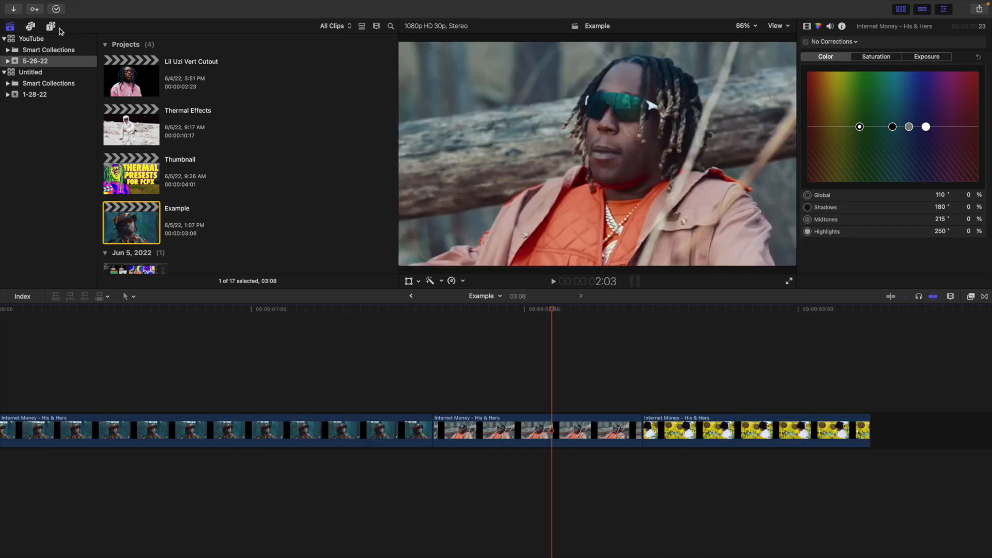
Step: Add the Short adjustment layer title above the end of the second clip and set its duration to 10 frames
left_click(51, 26)
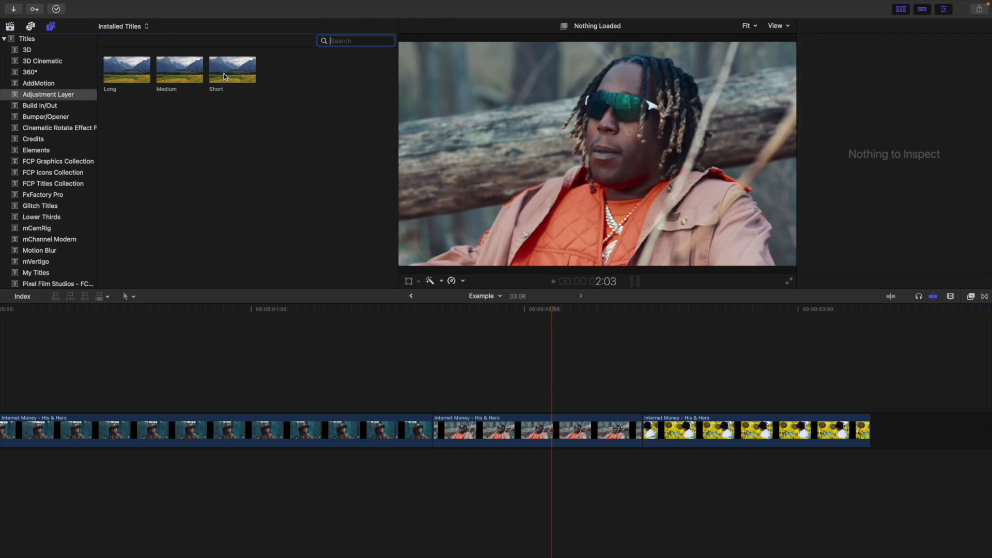
left_click_drag(225, 74, 529, 362)
left_click_drag(577, 395, 598, 394)
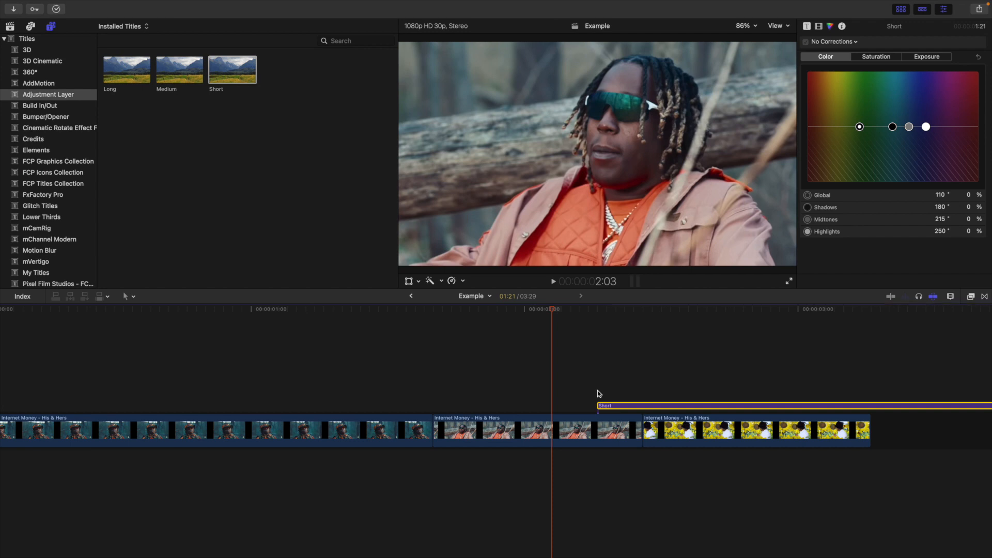
key("ctrl+d")
type("10")
key("Return")
left_click(598, 394)
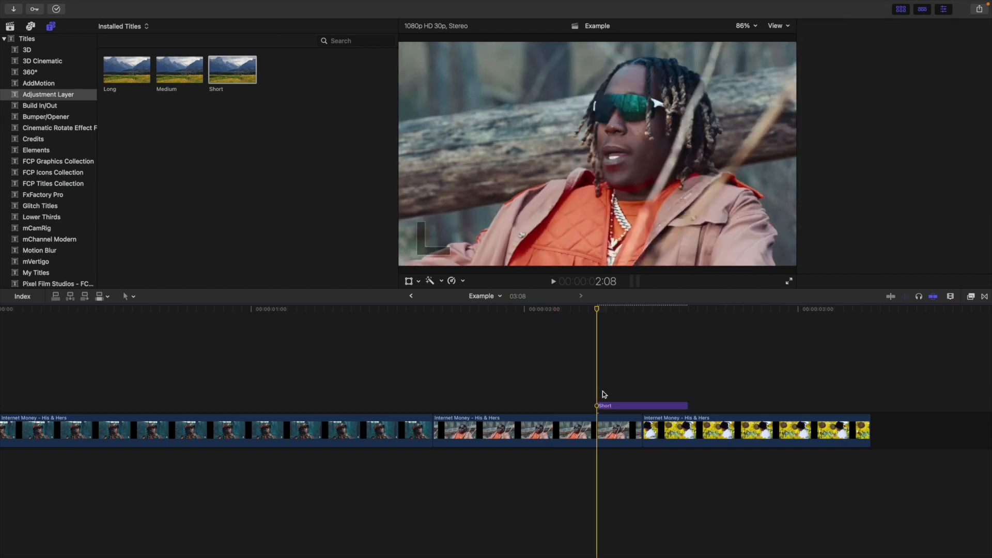
Step: Place a marker on the adjustment layer at the cut between the second and third clips
left_click(608, 406)
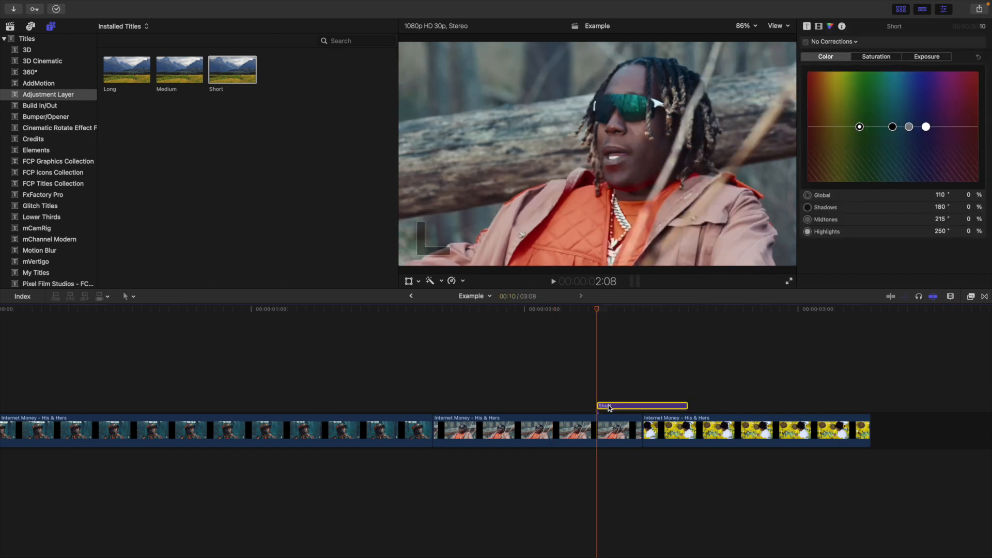
key("Right")
key("Right")
key("Right")
key("Right")
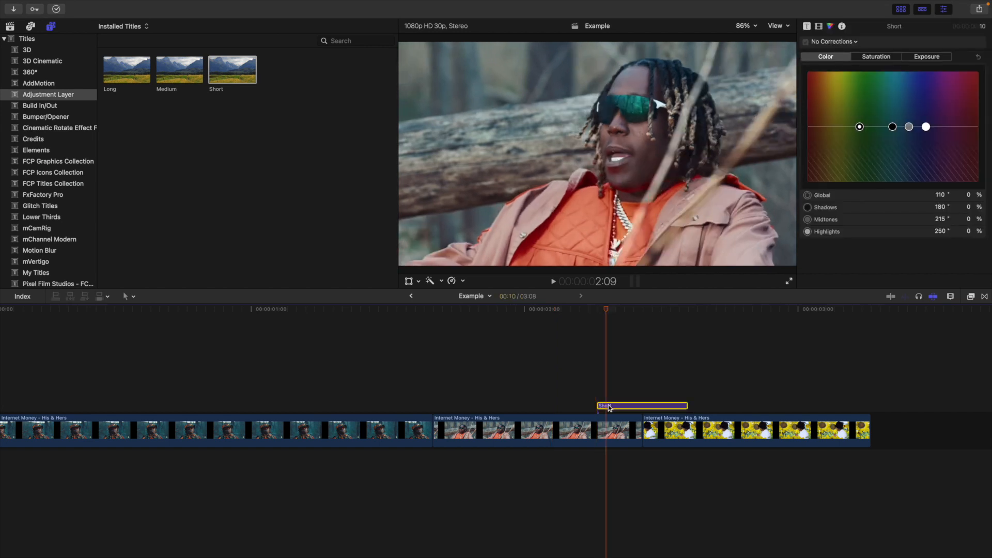
key("Right")
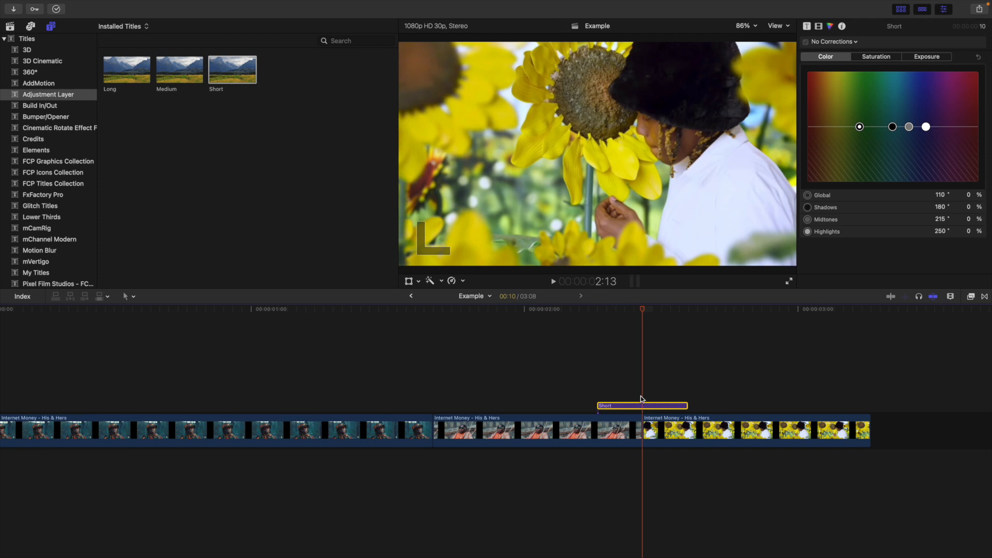
scroll(642, 399, "right", 2)
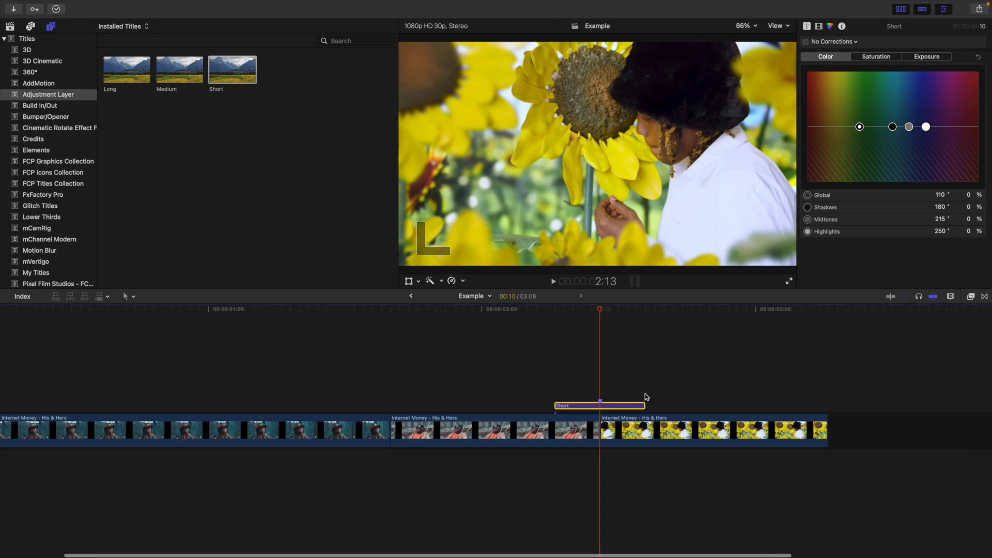
Step: Apply the HULK thermal preset to the adjustment layer and show its video effect settings
left_click(971, 297)
scroll(923, 413, "down", 1)
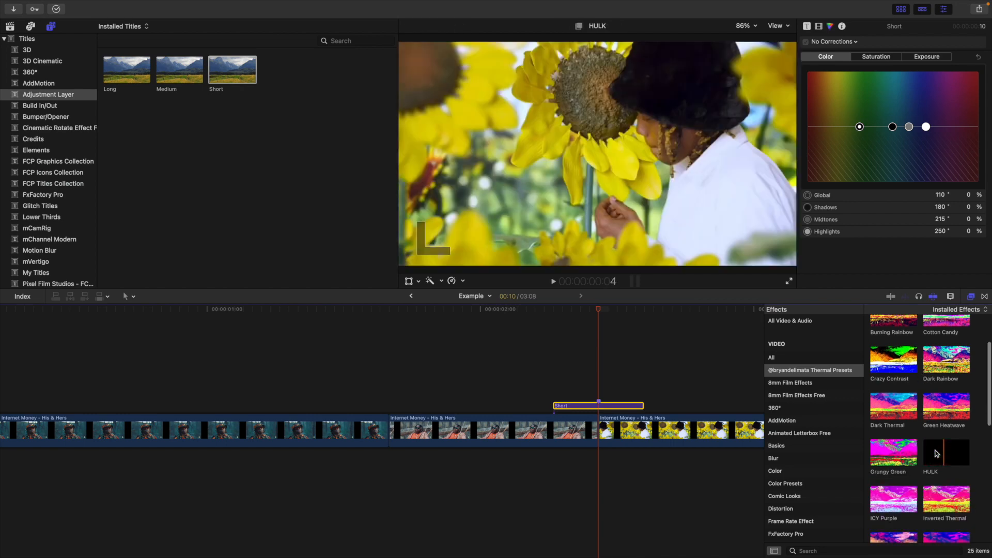
left_click_drag(945, 454, 639, 394)
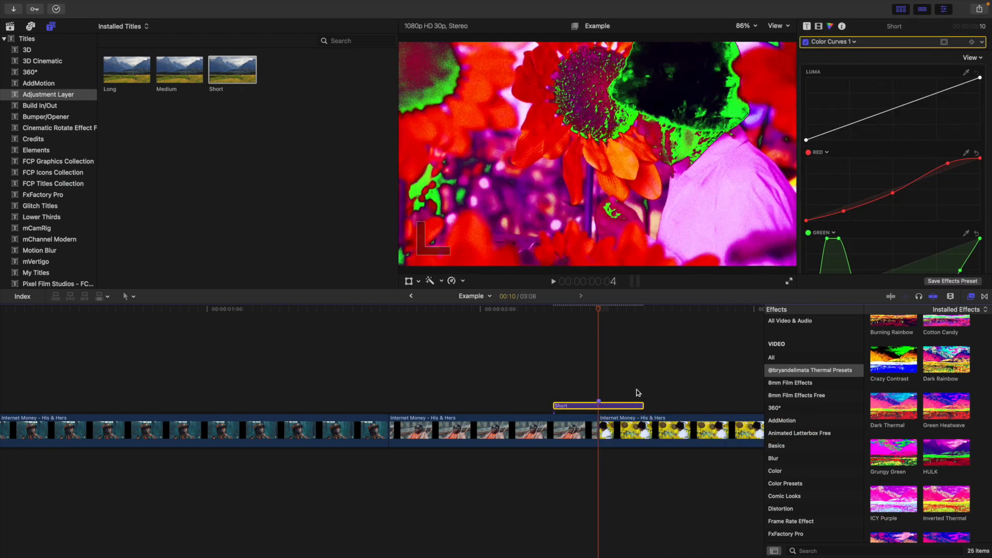
left_click(971, 296)
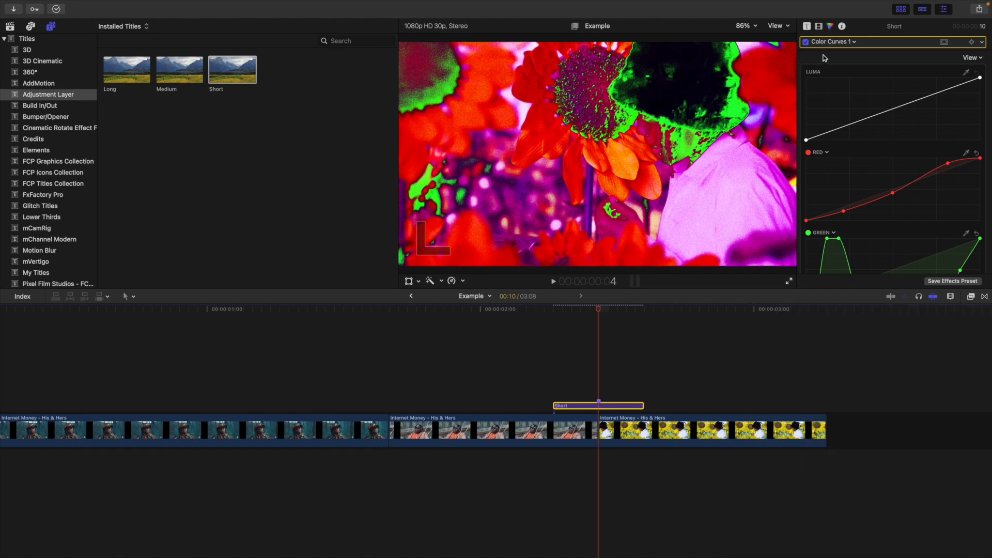
left_click(818, 27)
Step: Play from the start of the second clip to review the thermal flash across the cut
left_click(438, 330)
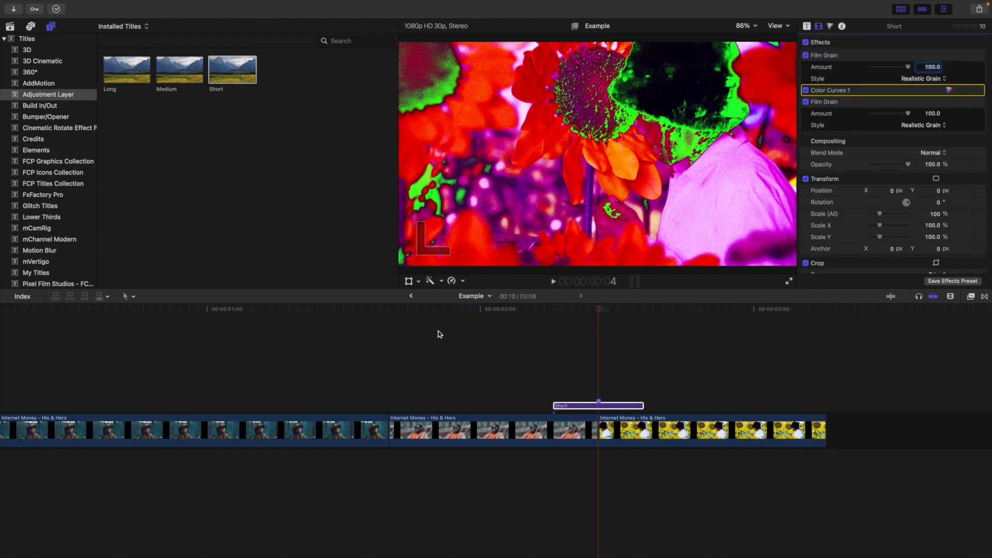
left_click(391, 363)
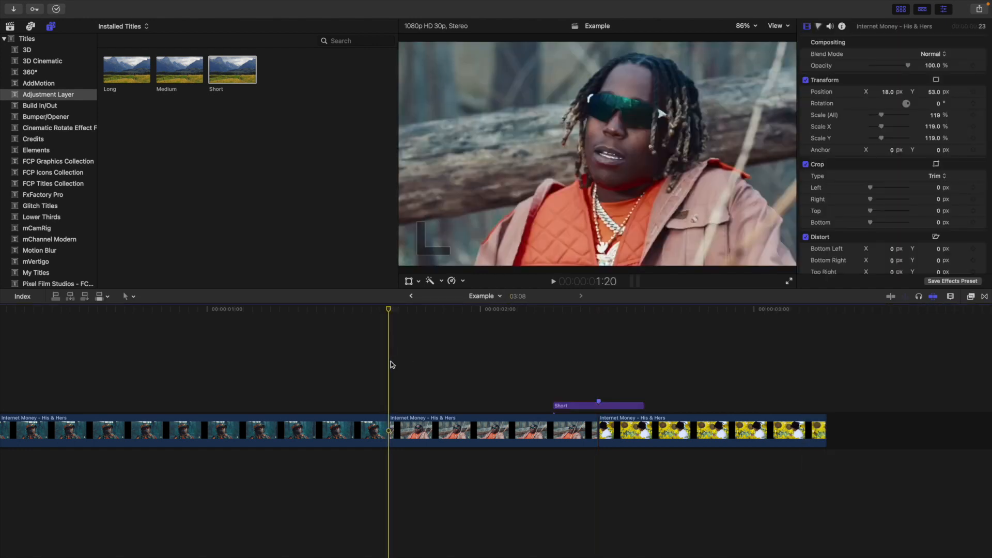
key("l")
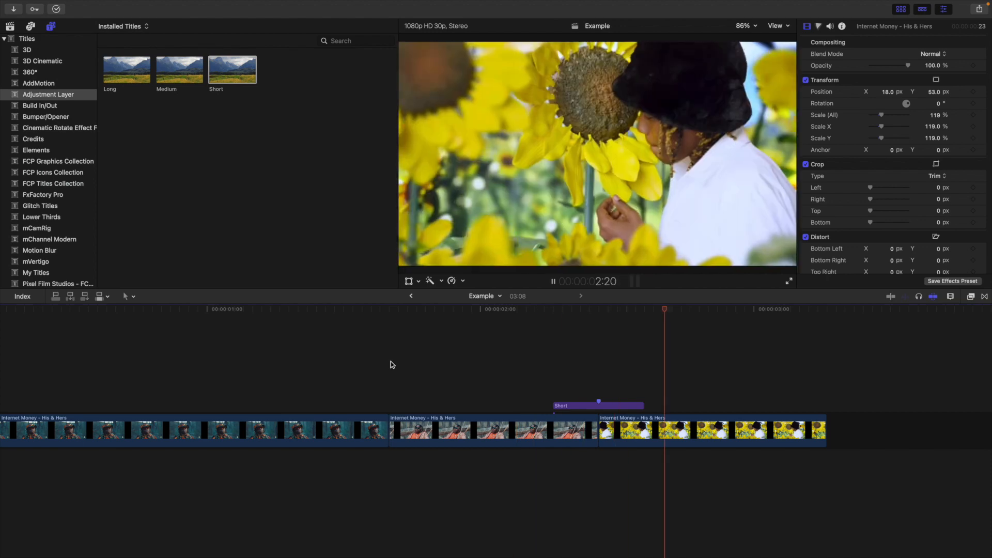
left_click(391, 361)
key("space")
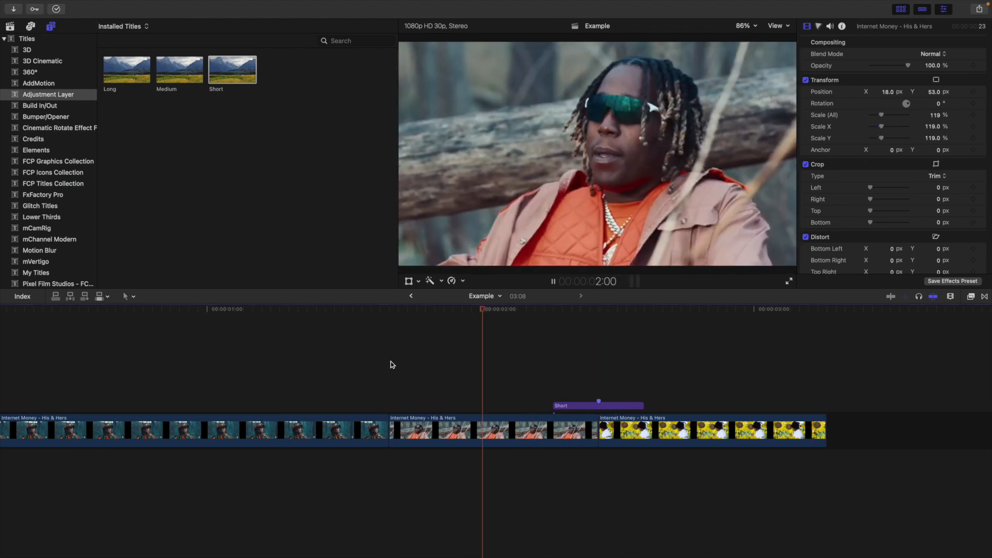
key("space")
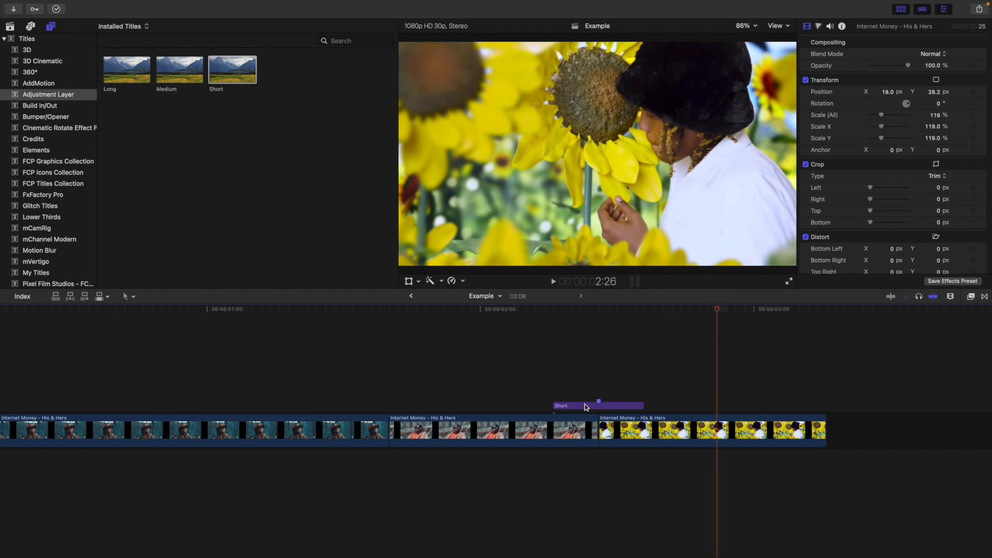
Step: Move the adjustment layer 11 frames earlier over the second clip and play that section
left_click_drag(594, 406, 488, 398)
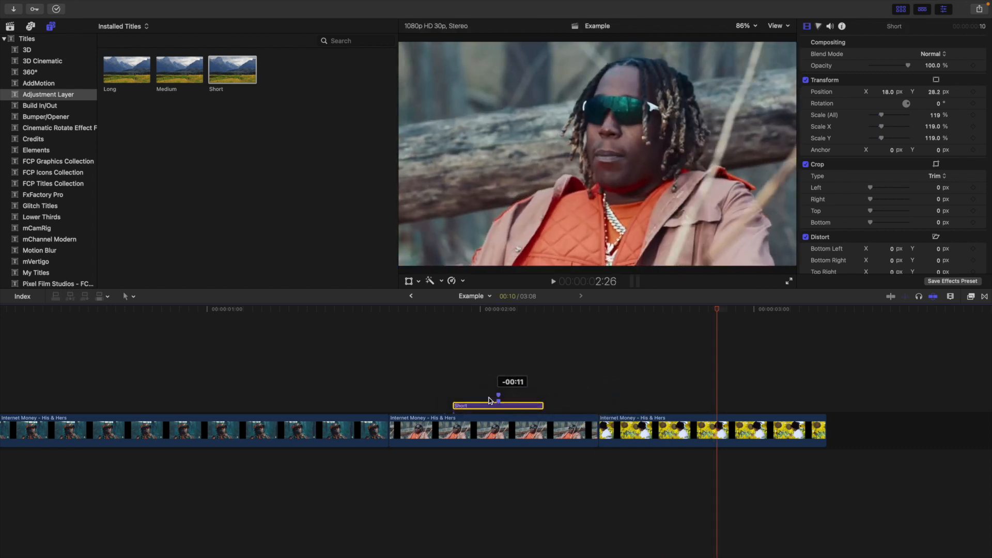
left_click(389, 386)
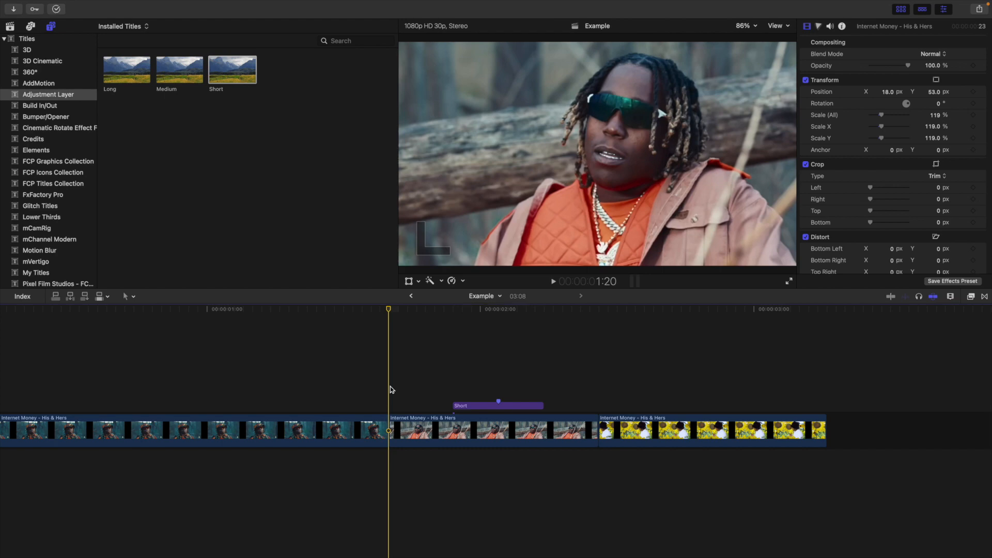
key("space")
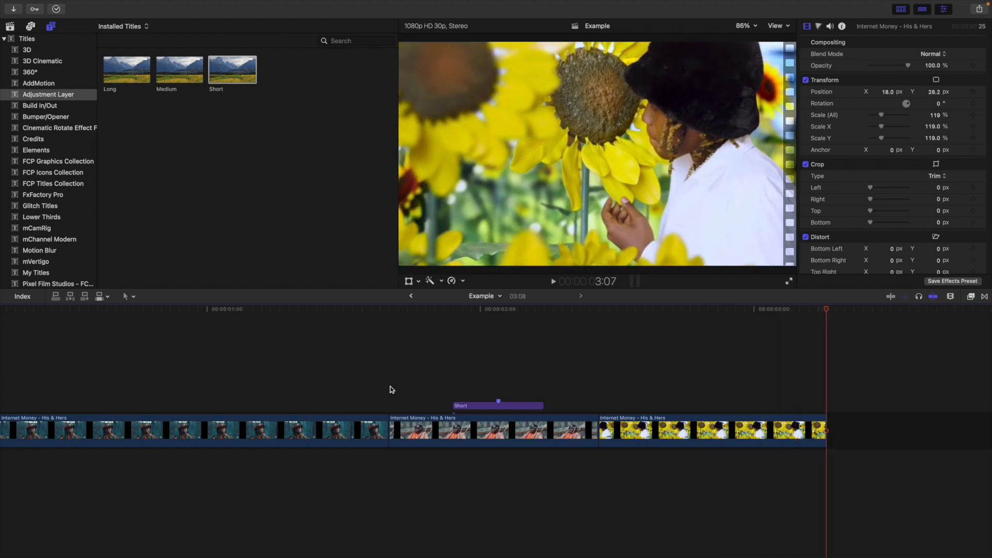
scroll(389, 386, "left", 3)
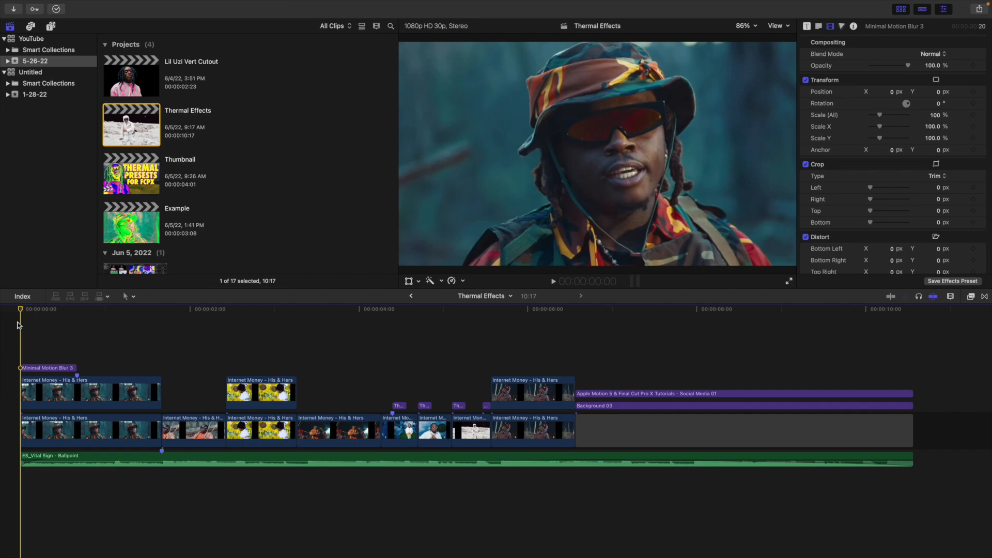
Step: Play the Thermal Effects project from its beginning to review the complete edit
key("space")
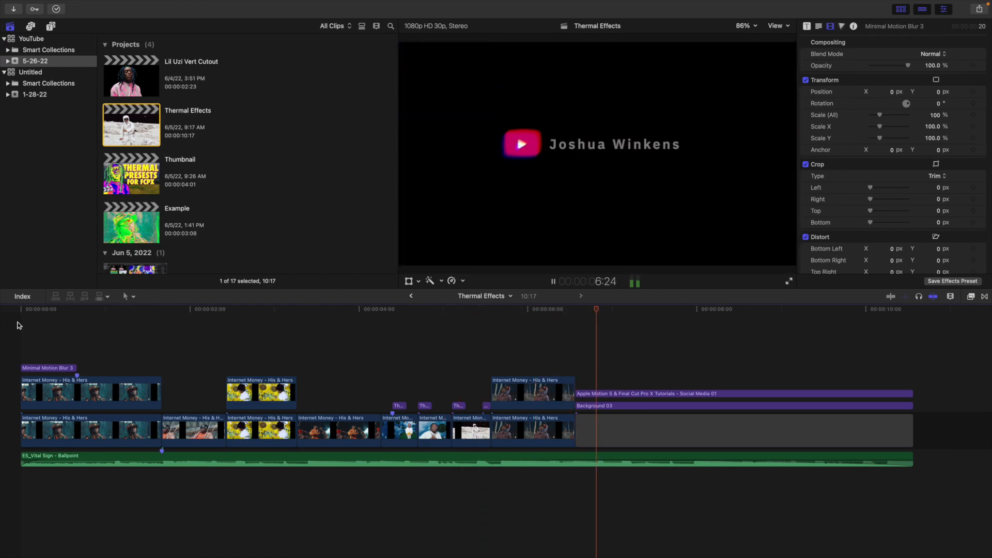
left_click(19, 326)
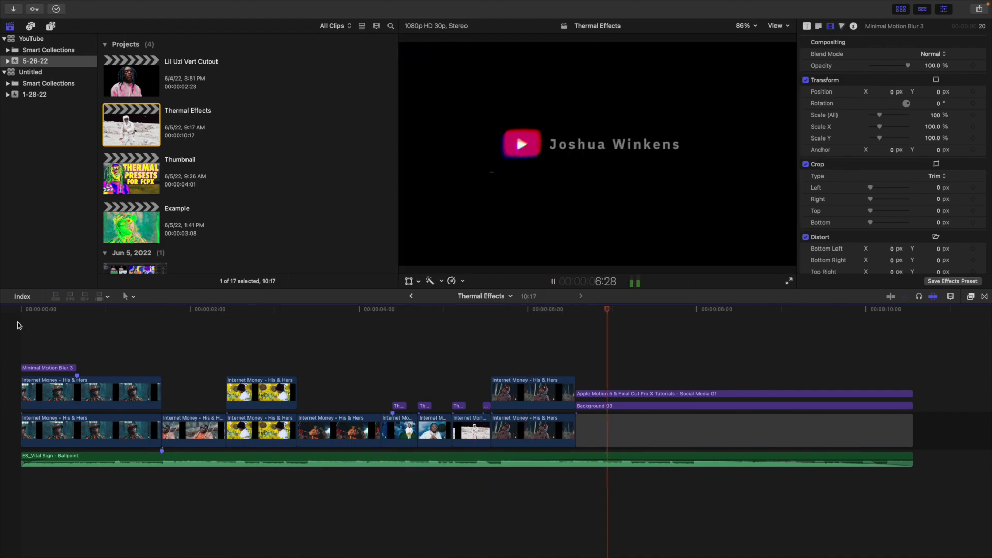
key("Home")
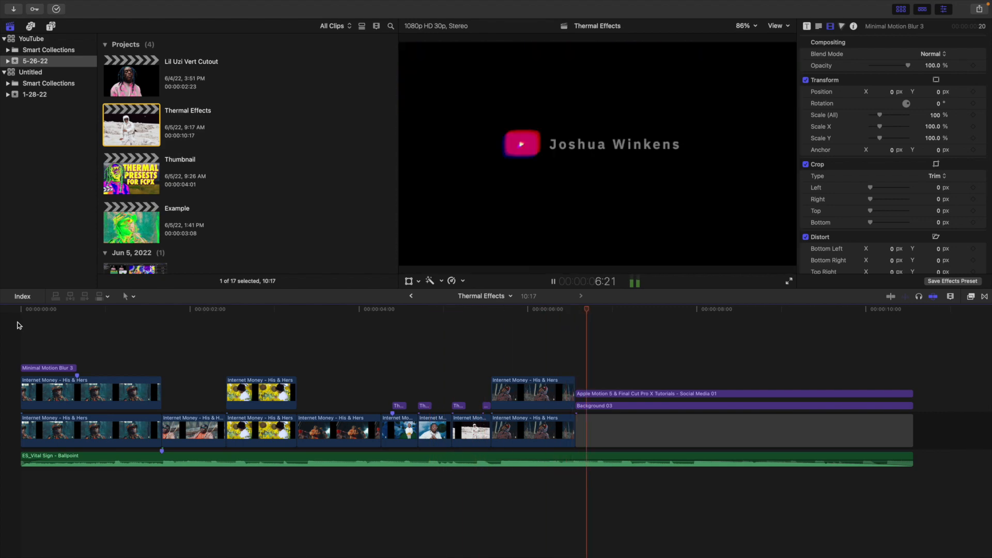
key("space")
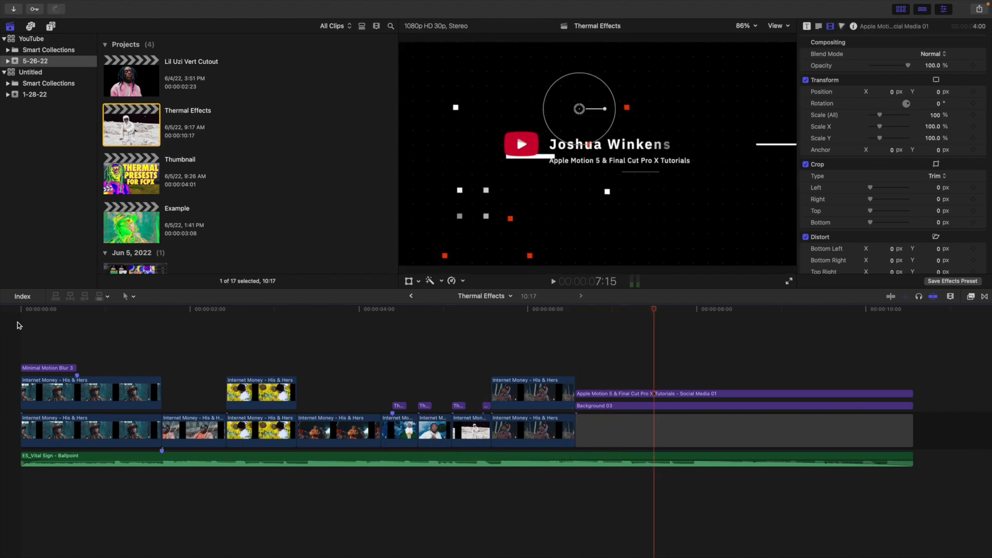